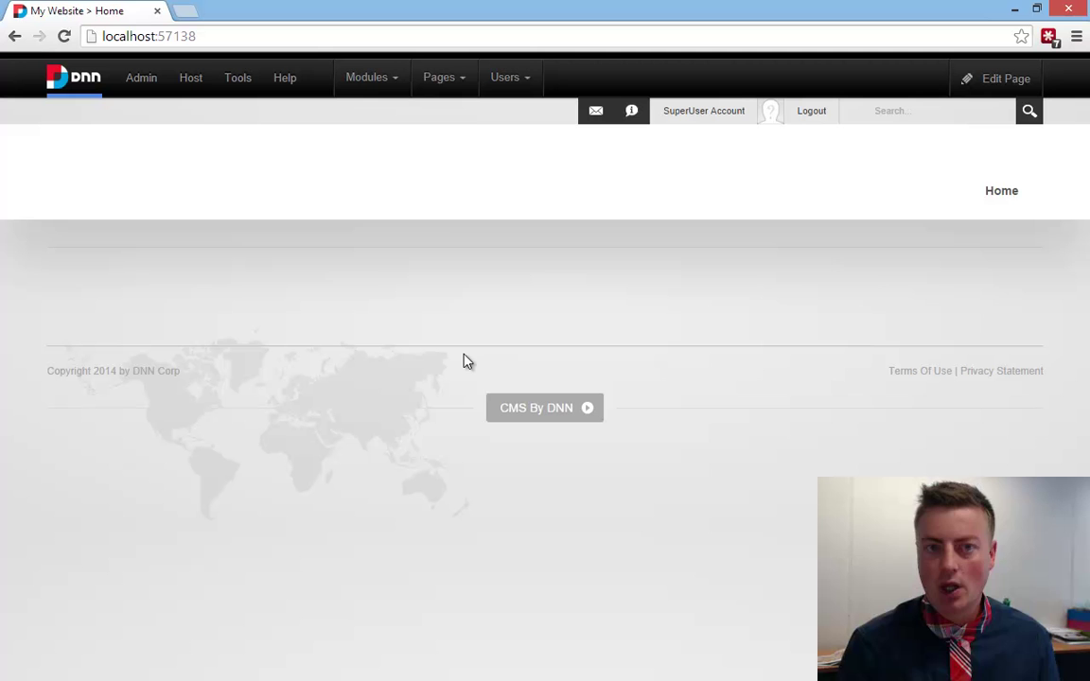
# Step: Search the More Extensions store for '2sxc', open the 2sxc 6.3 deploy dialog, then back out
pyautogui.moveTo(189, 85)
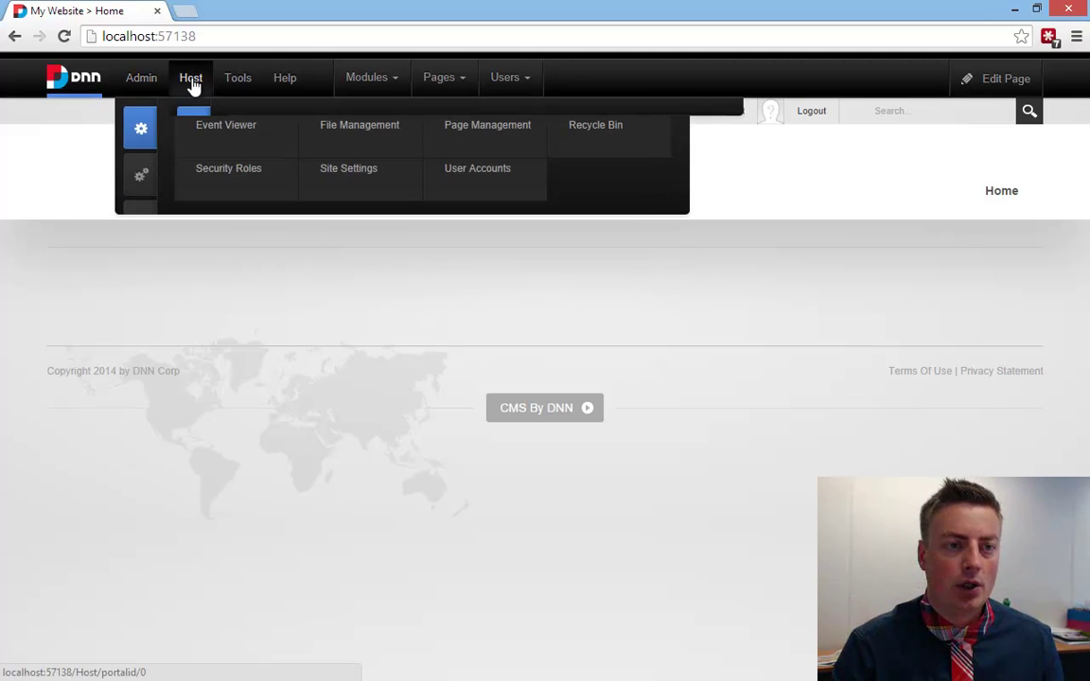
pyautogui.click(413, 128)
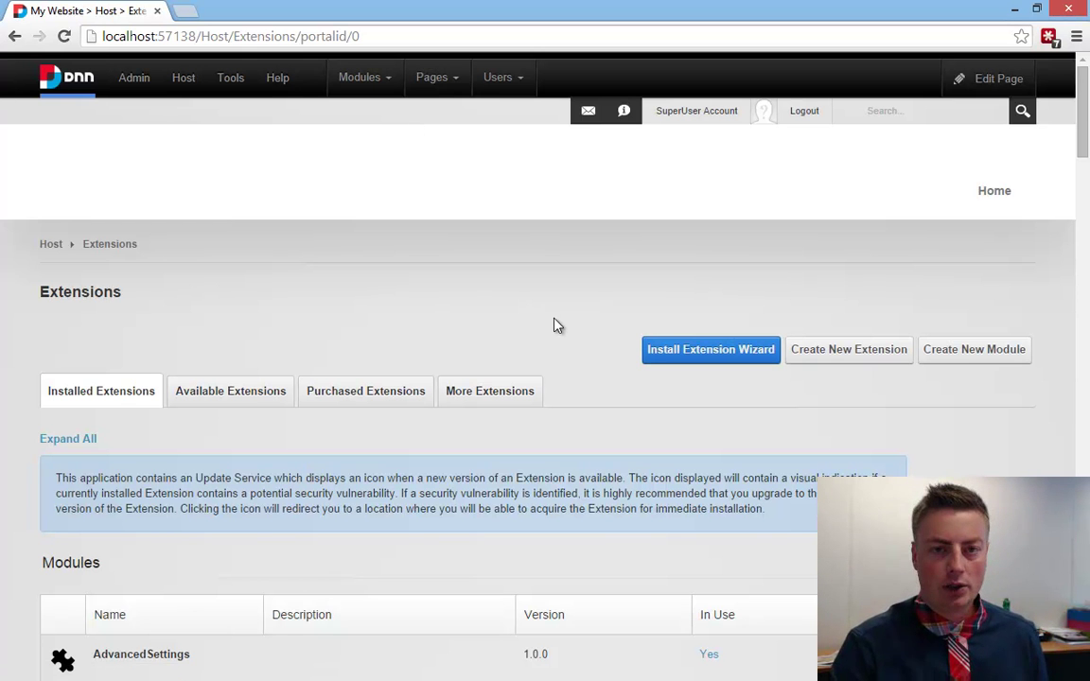
pyautogui.click(507, 399)
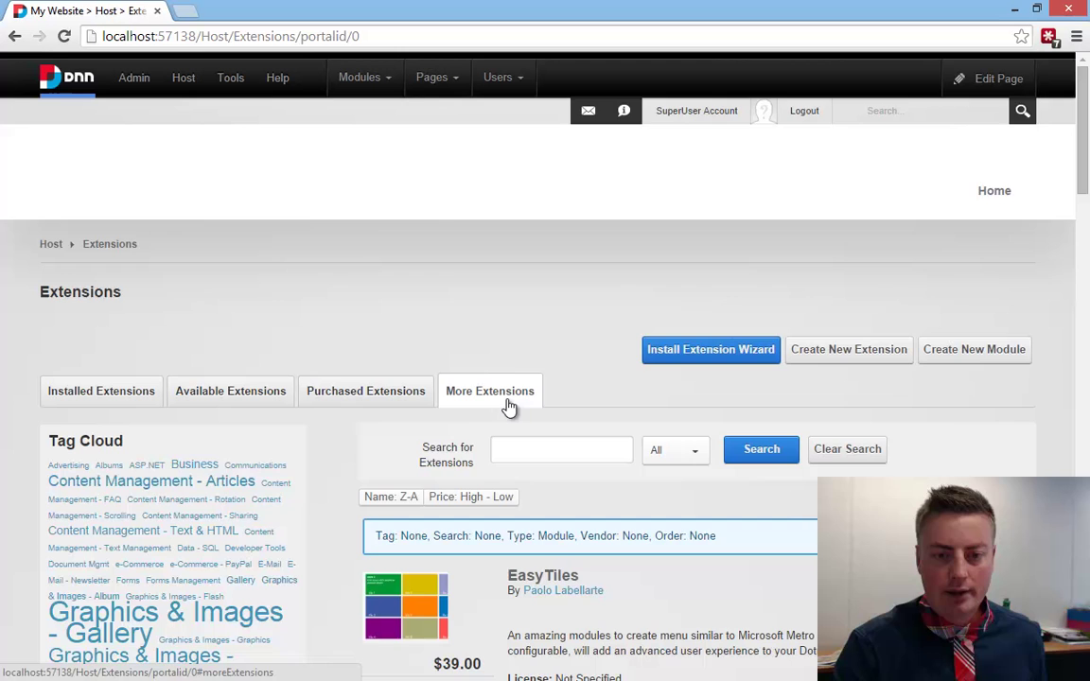
pyautogui.scroll(-2, 461, 423)
pyautogui.click(532, 285)
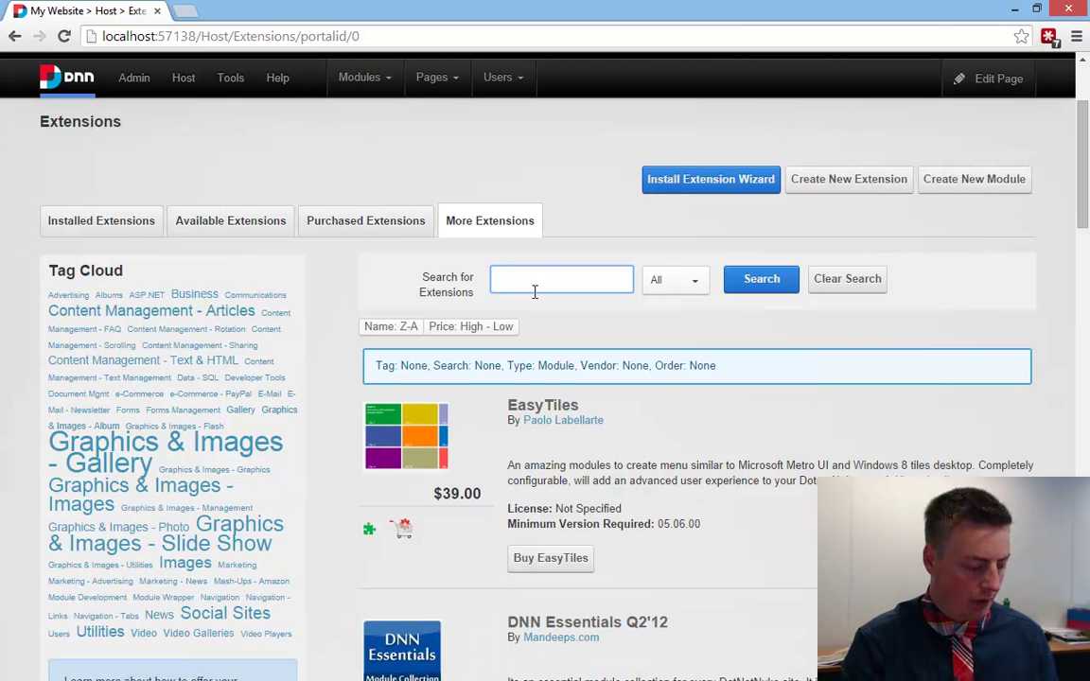
pyautogui.write('2sxc')
pyautogui.press('Return')
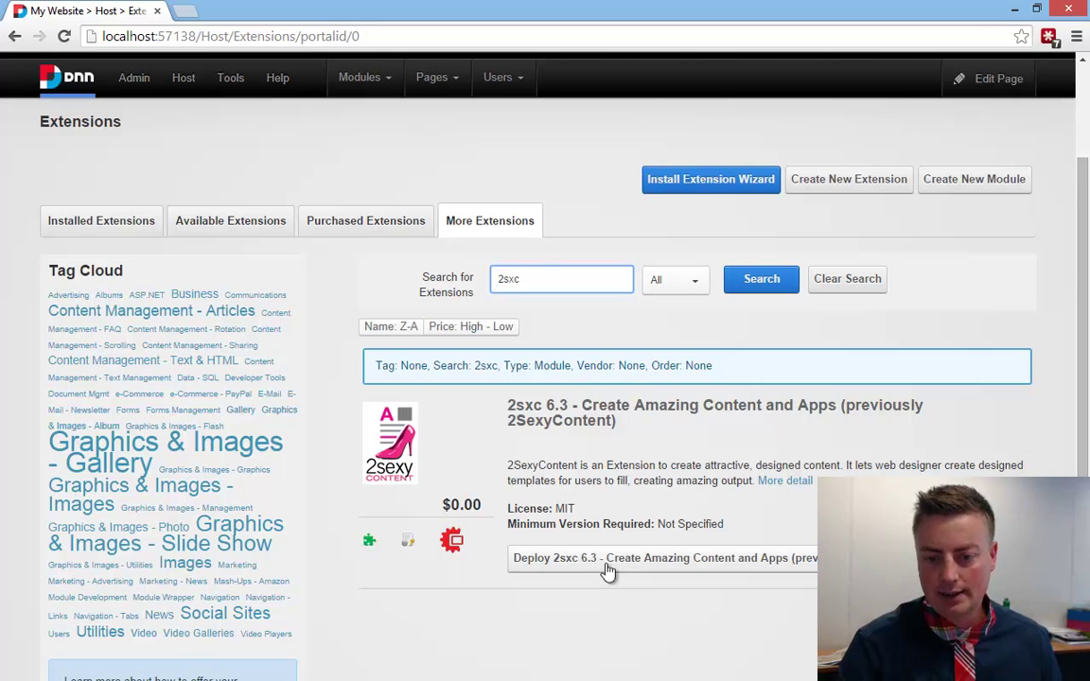
pyautogui.click(615, 560)
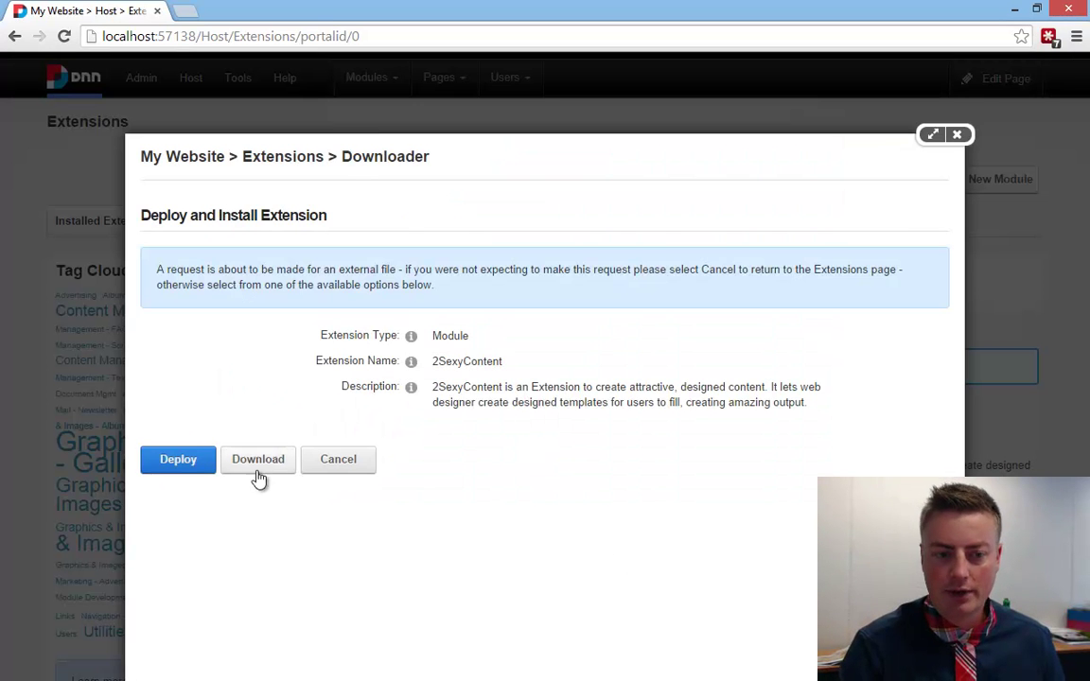
pyautogui.click(260, 461)
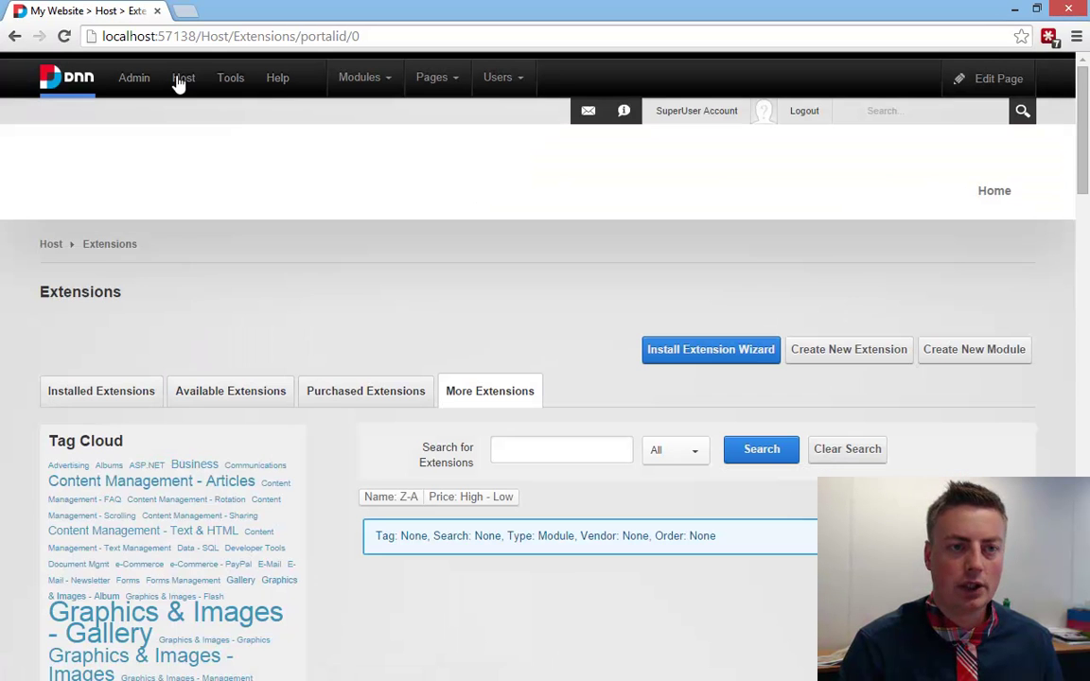
# Step: Reload the Extensions page, search '2sxc' again, and reopen the 2sxc 6.3 deploy dialog
pyautogui.moveTo(180, 83)
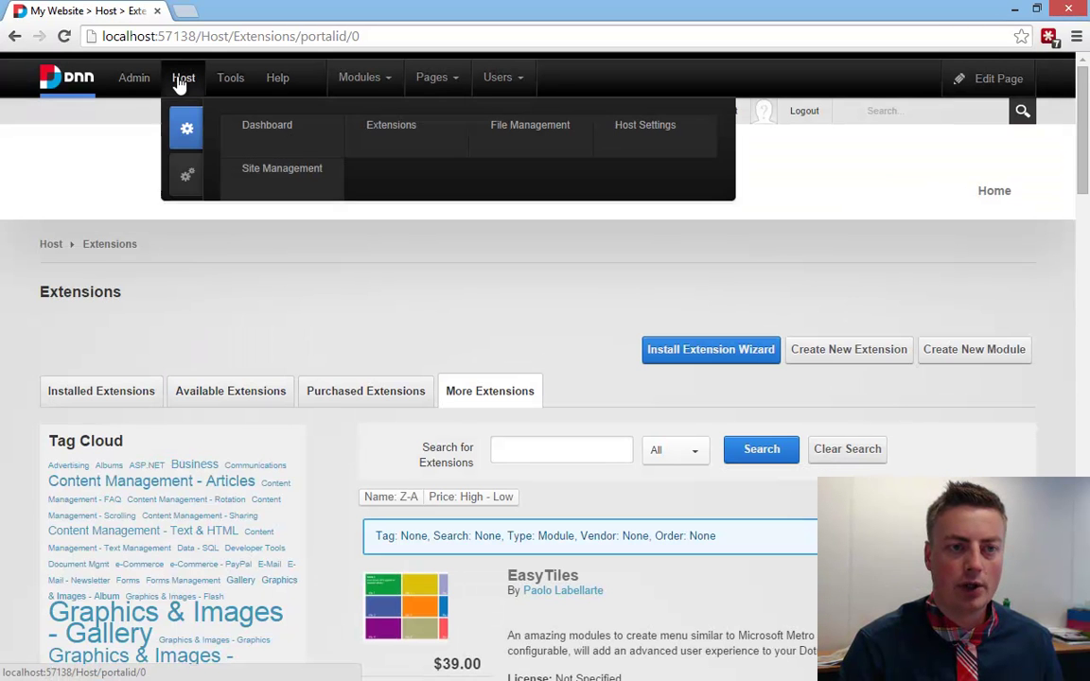
pyautogui.click(403, 132)
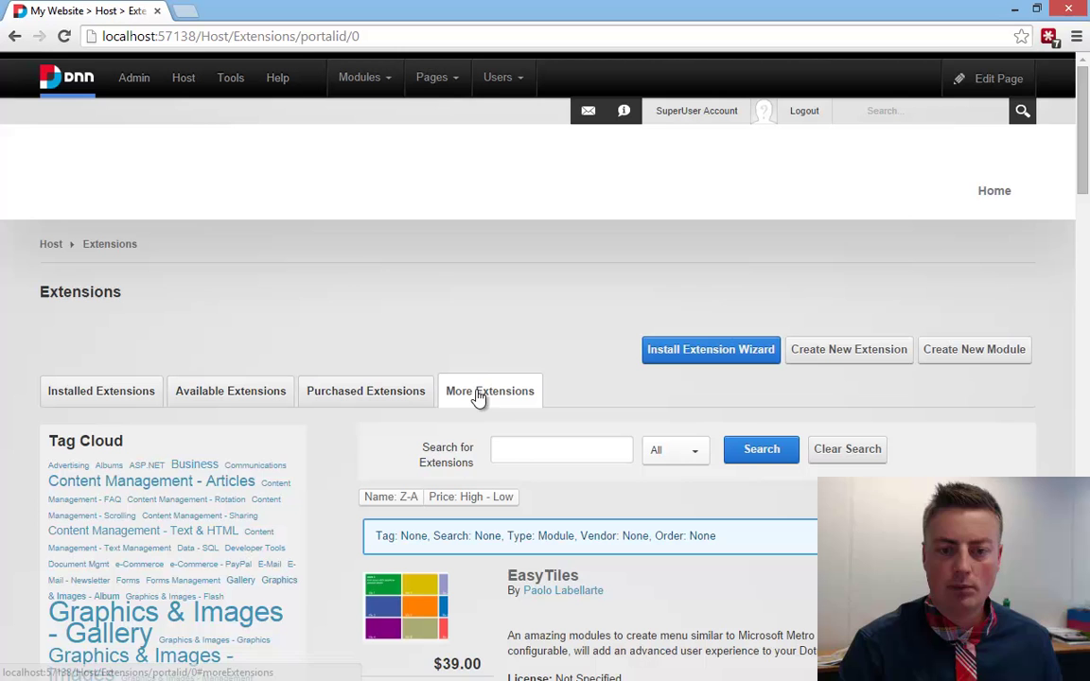
pyautogui.click(509, 454)
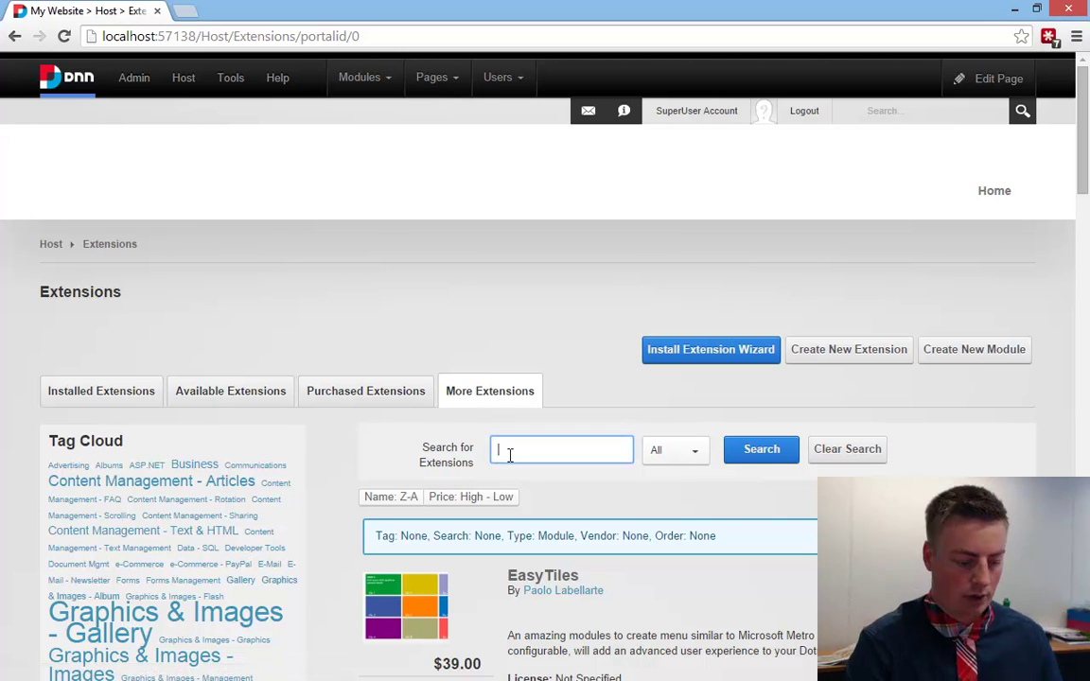
pyautogui.write('2sxc')
pyautogui.press('Return')
pyautogui.scroll(-2, 614, 568)
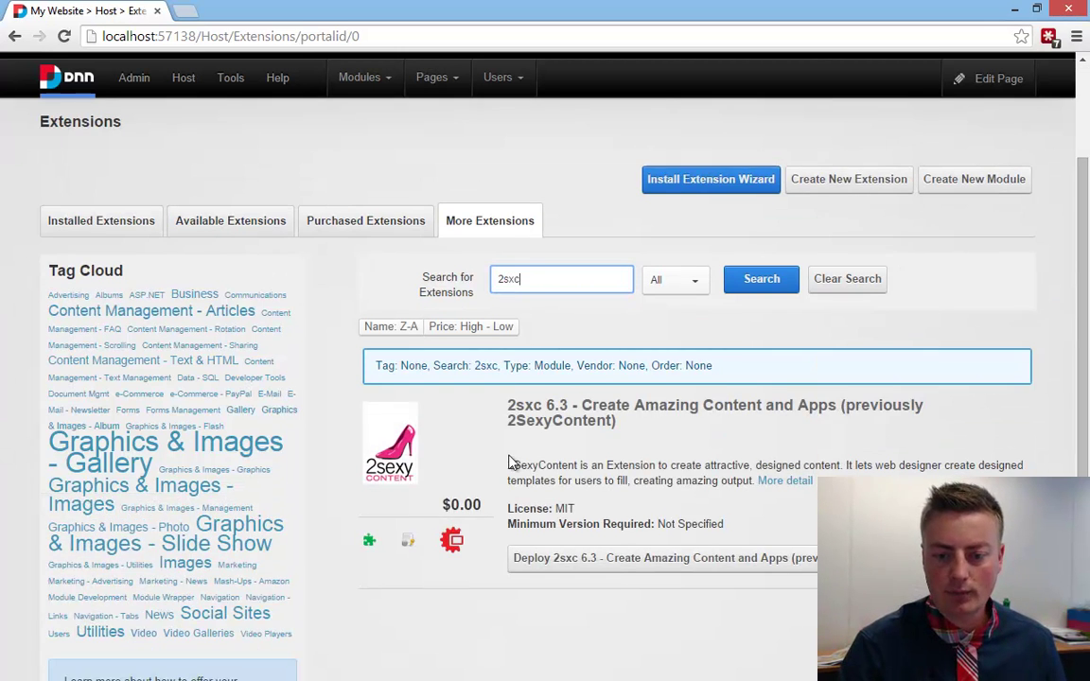
pyautogui.click(614, 559)
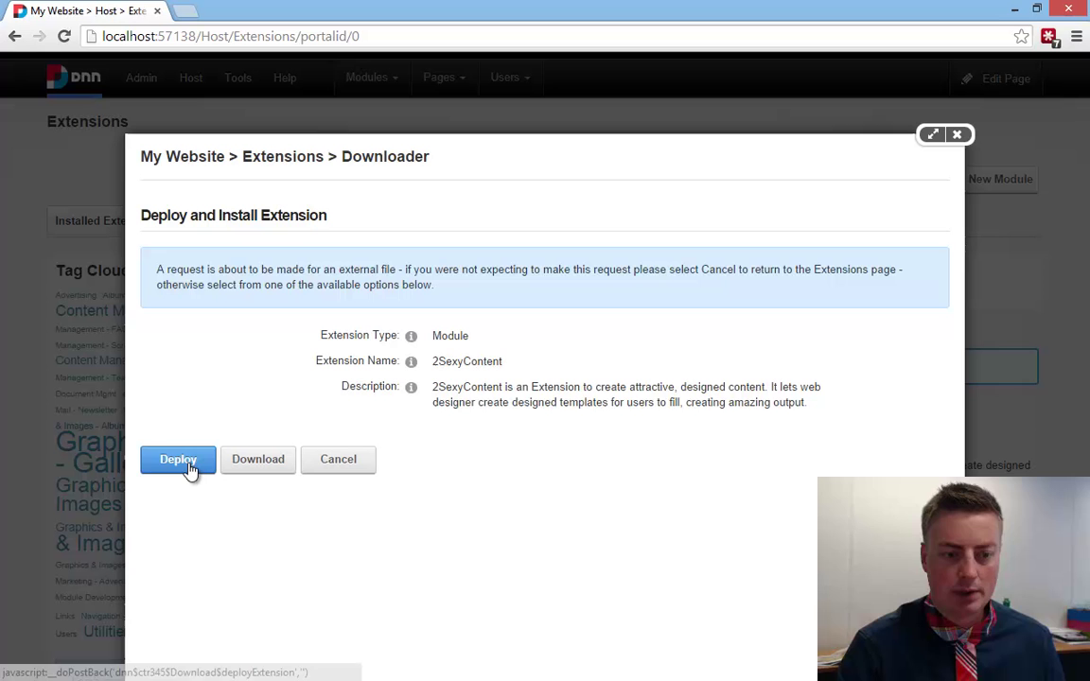
# Step: Deploy and install the 2SexyContent 6.3 package, accepting its MIT license, then return to Extensions
pyautogui.click(194, 464)
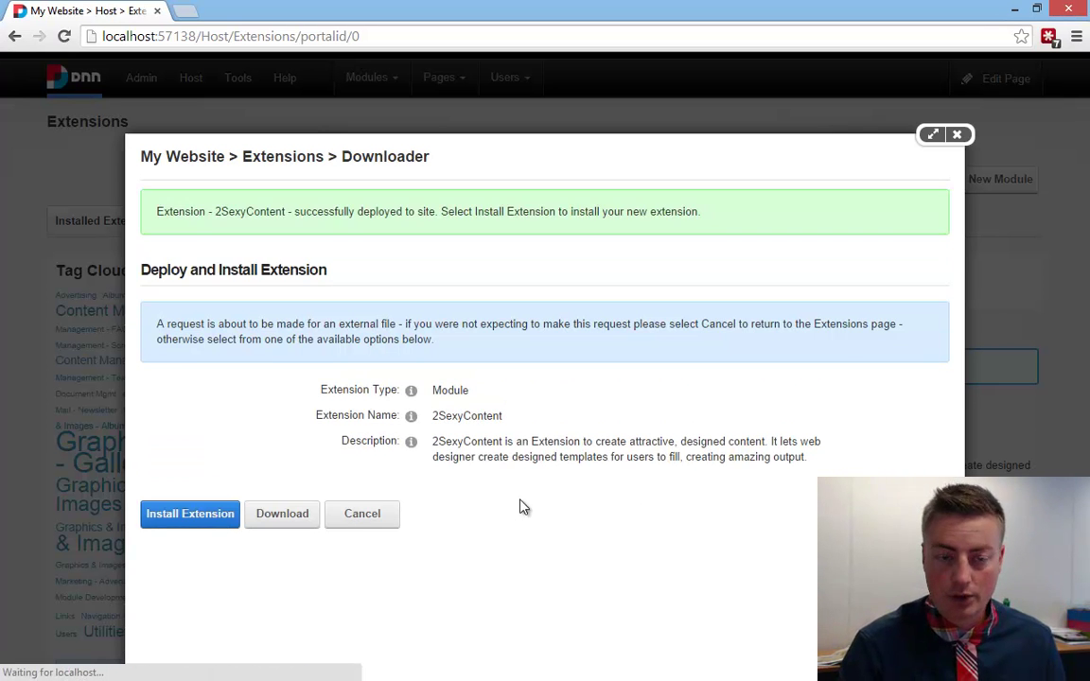
pyautogui.click(188, 514)
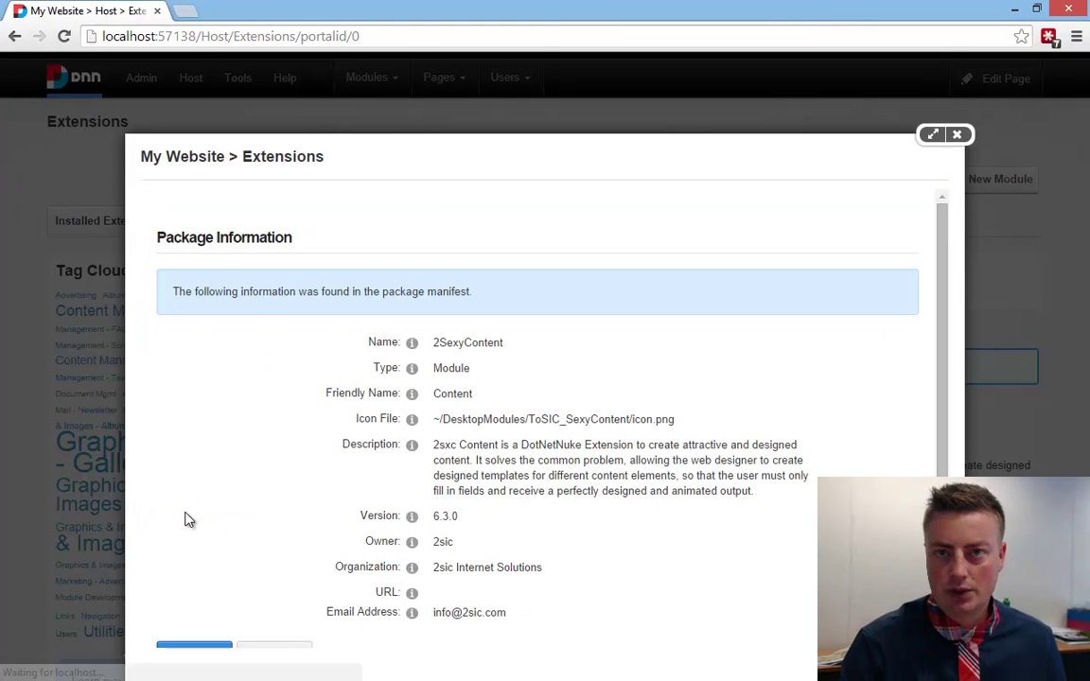
pyautogui.scroll(-1, 187, 519)
pyautogui.click(217, 607)
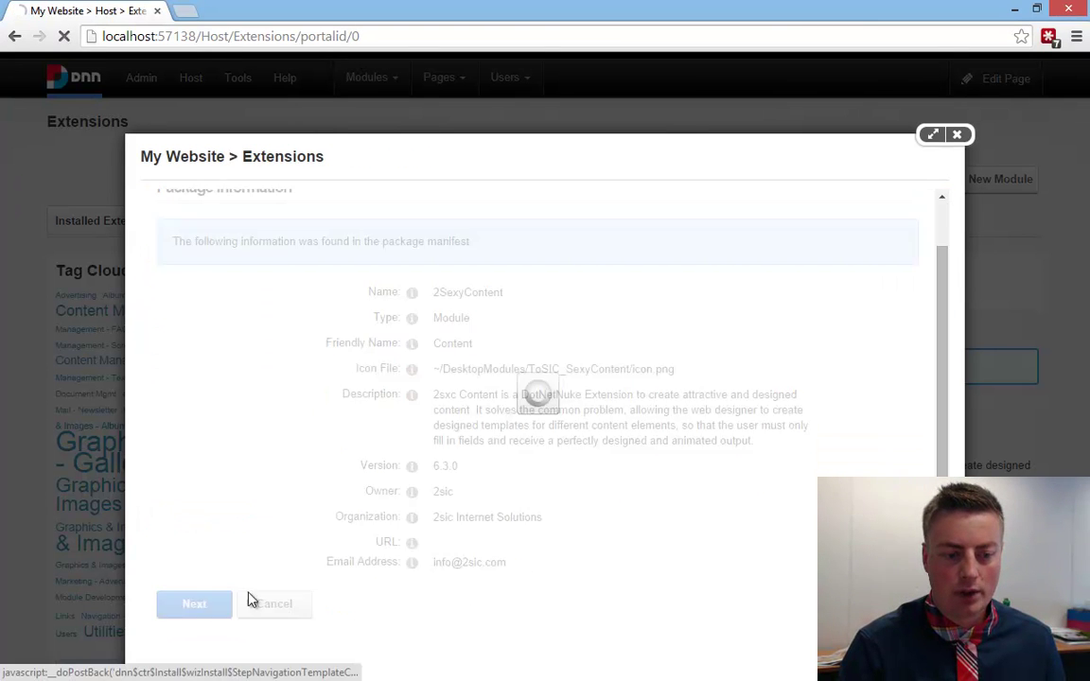
pyautogui.scroll(-1, 470, 428)
pyautogui.click(192, 610)
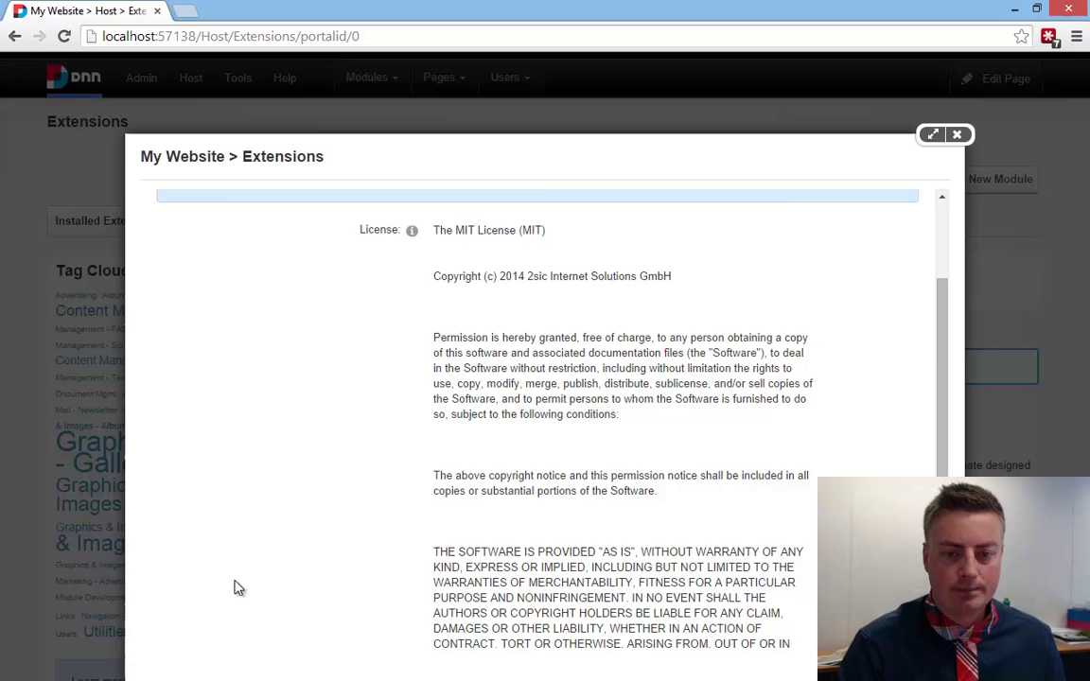
pyautogui.scroll(-3, 378, 444)
pyautogui.click(444, 557)
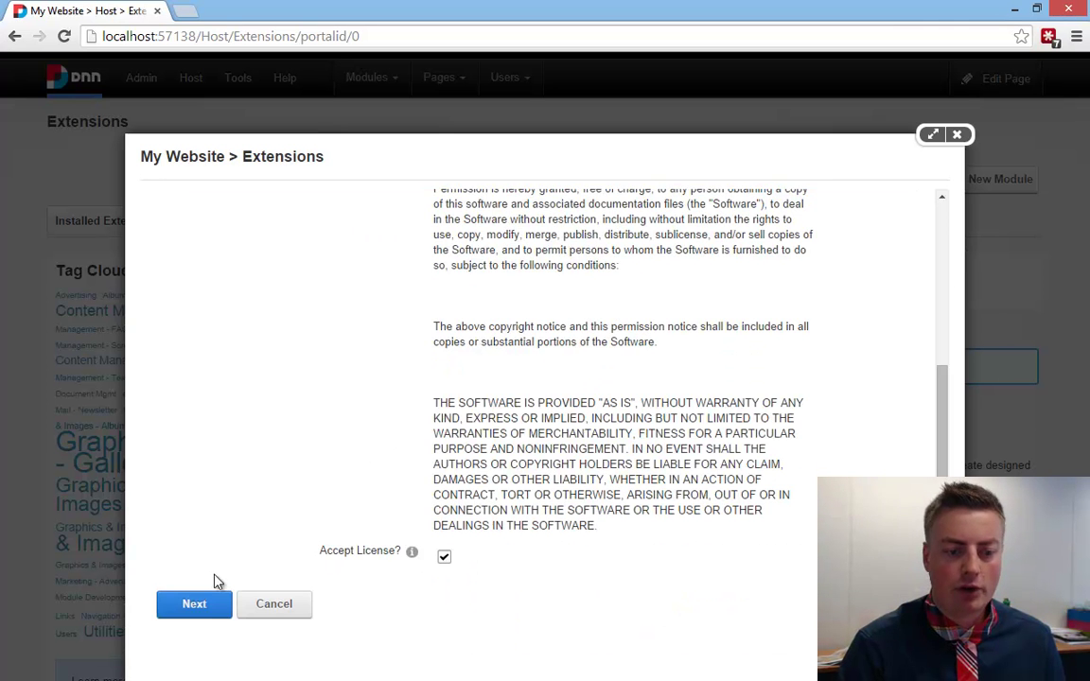
pyautogui.click(199, 606)
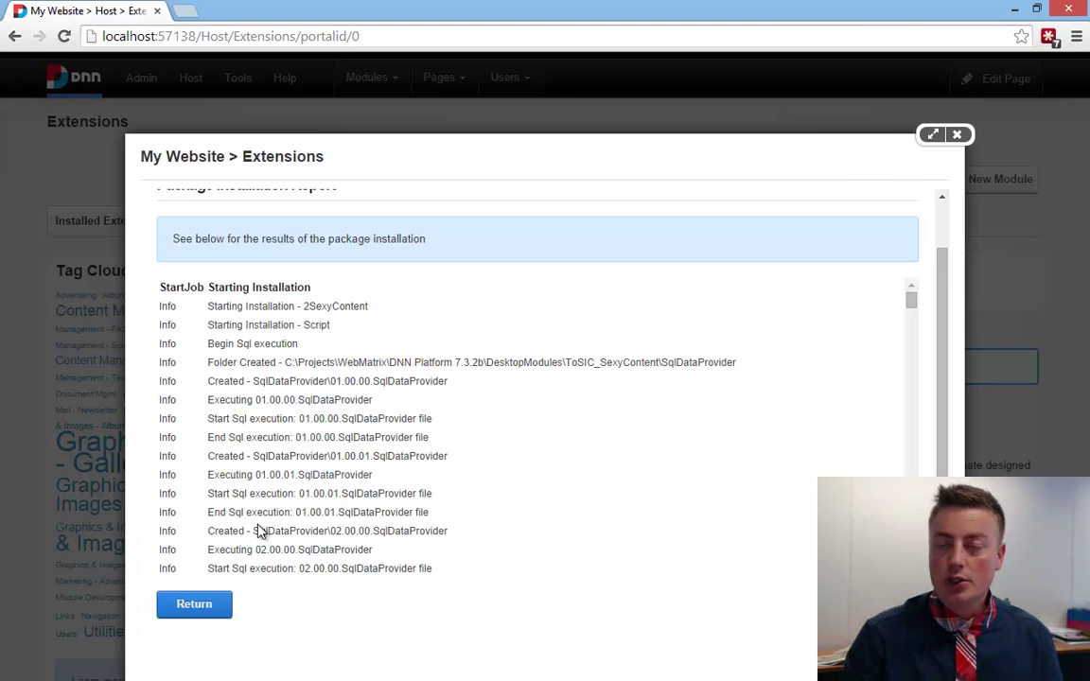
pyautogui.click(216, 608)
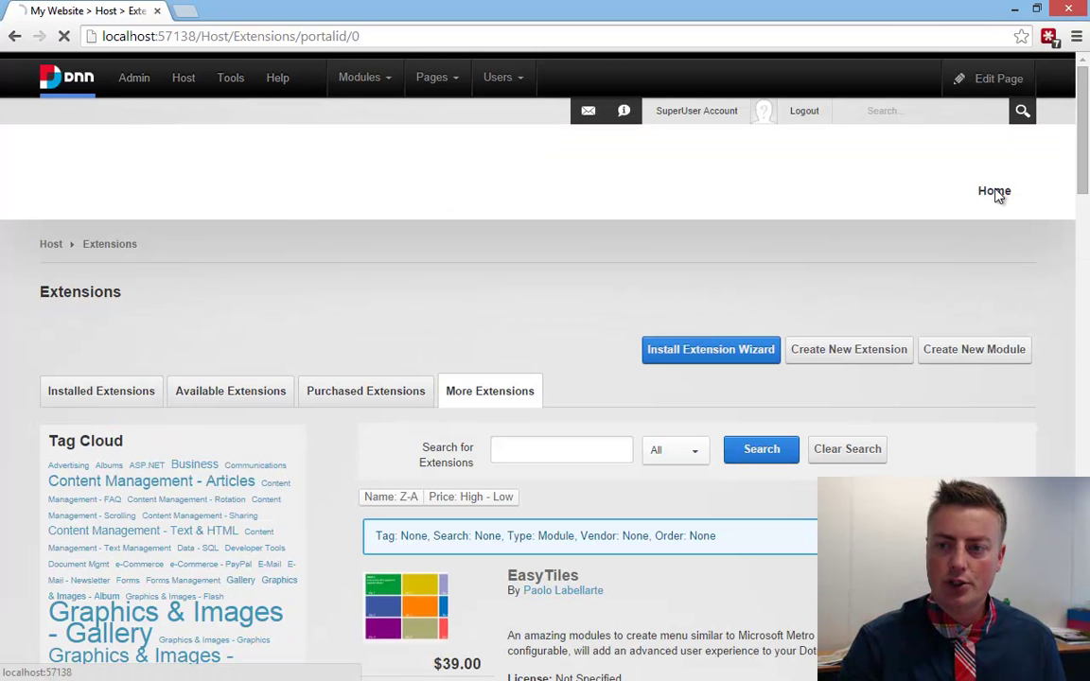
# Step: On the Home page, drag the 2sxc App module into the ContentPane
pyautogui.click(1000, 192)
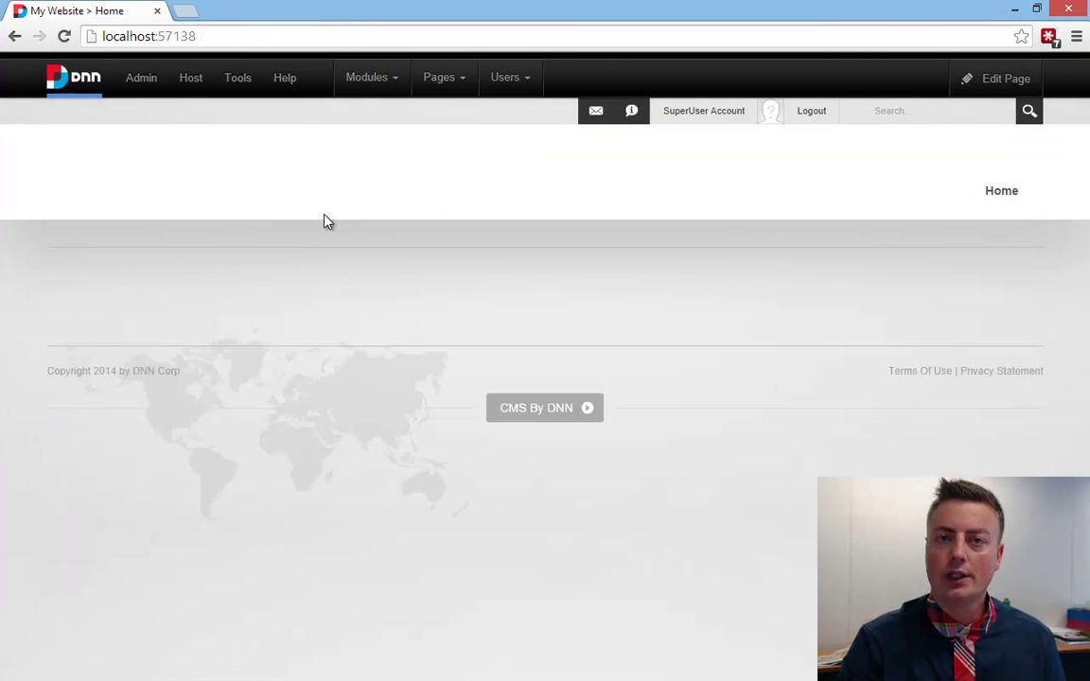
pyautogui.moveTo(350, 77)
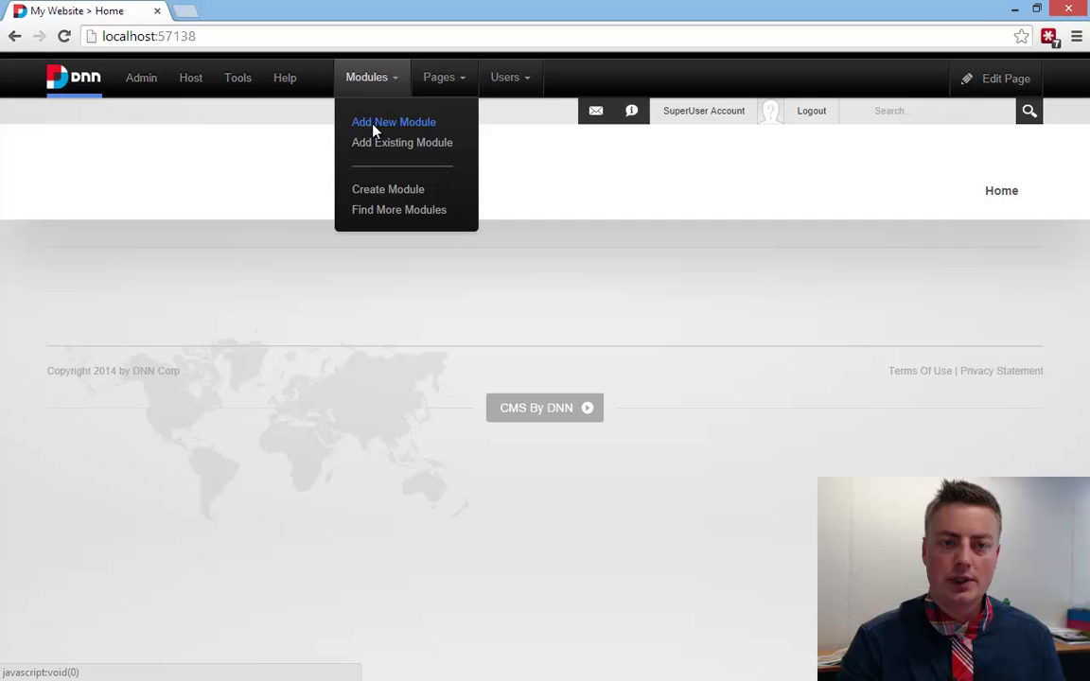
pyautogui.click(374, 130)
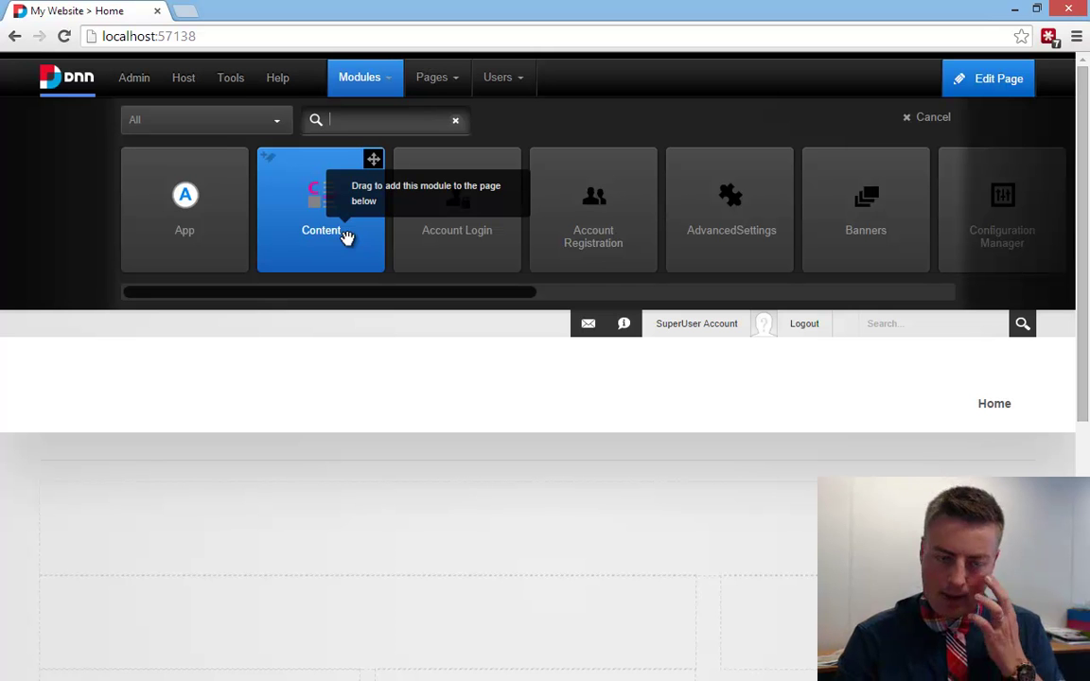
pyautogui.moveTo(188, 213); pyautogui.dragTo(153, 556)
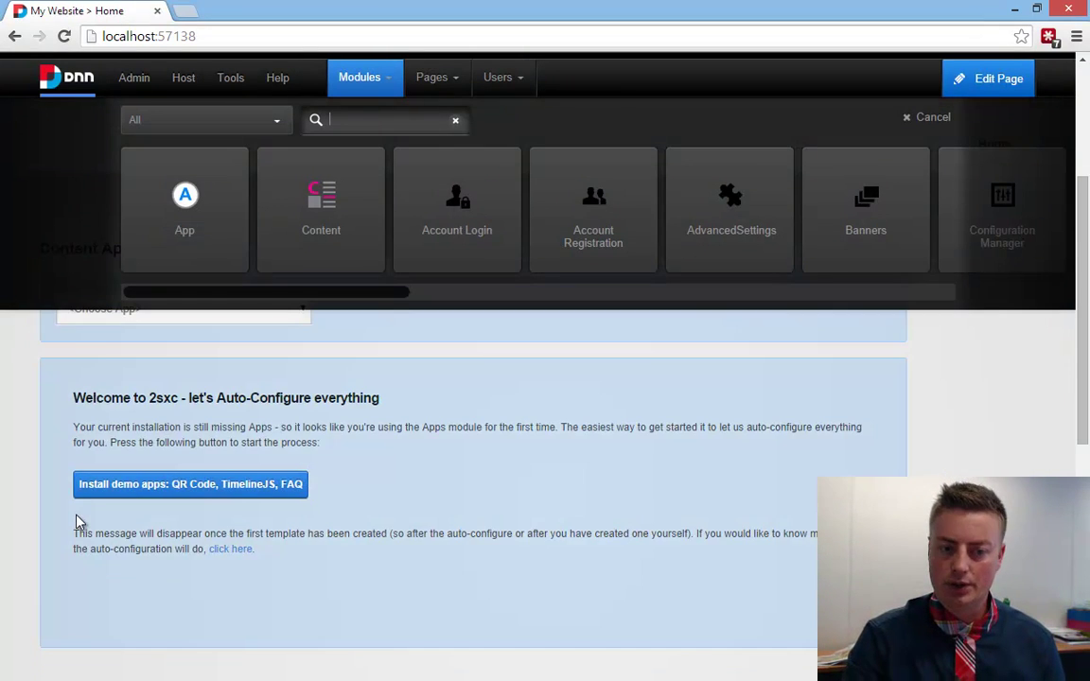
# Step: Close the module panel and install the QR Code, TimelineJS and FAQ demo apps, dismissing the success alert
pyautogui.click(915, 123)
pyautogui.click(237, 268)
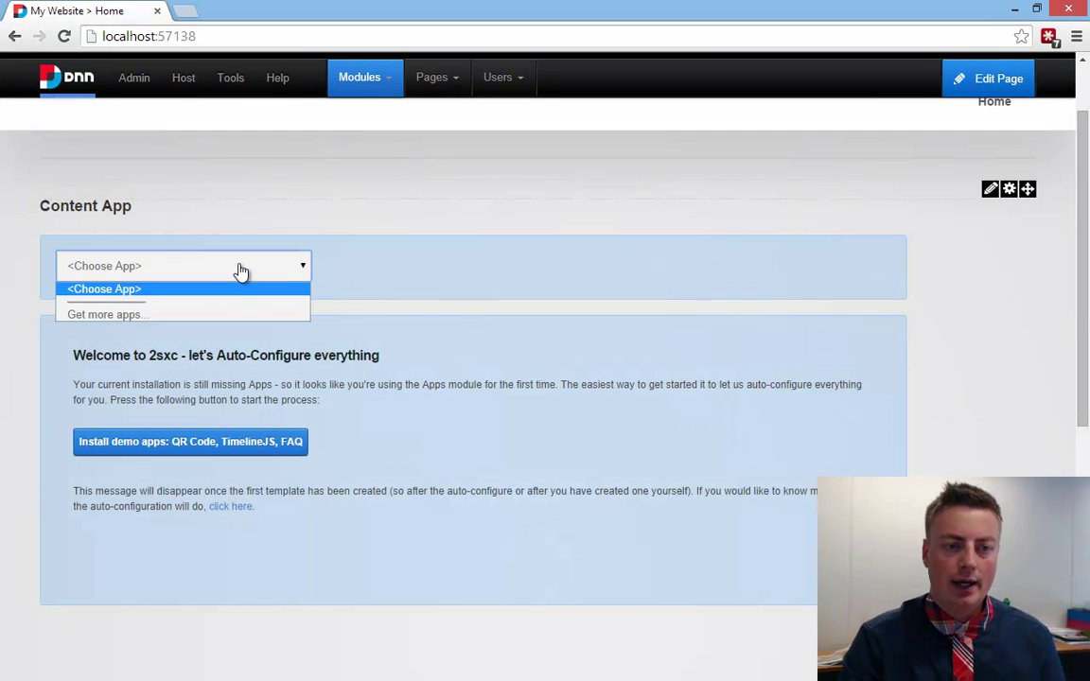
pyautogui.click(264, 384)
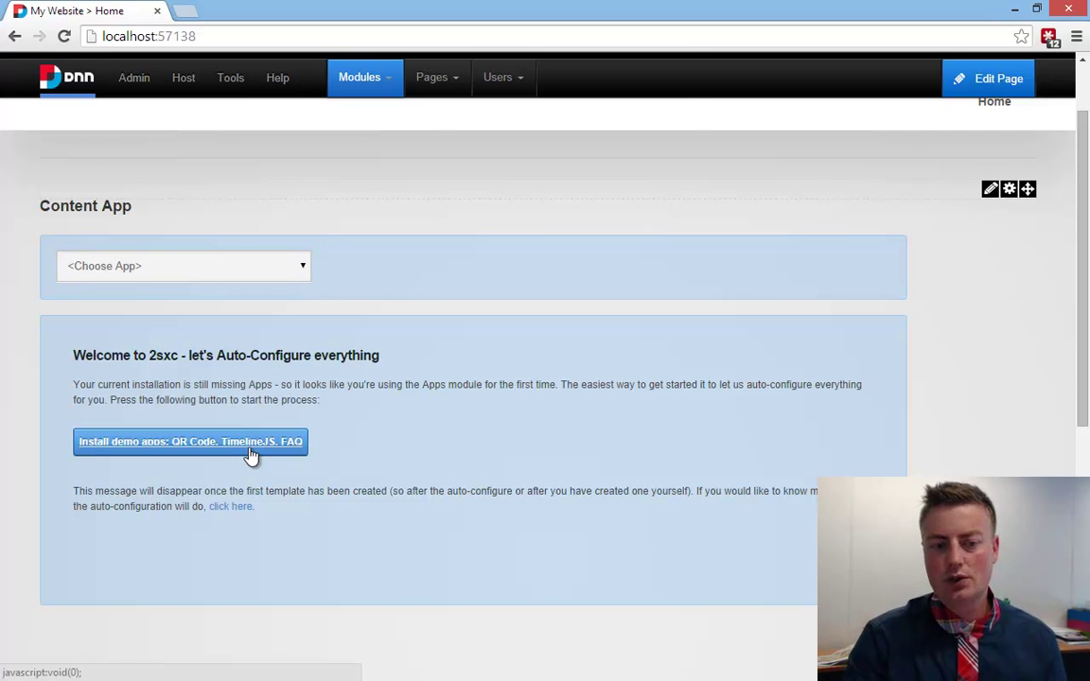
pyautogui.click(251, 454)
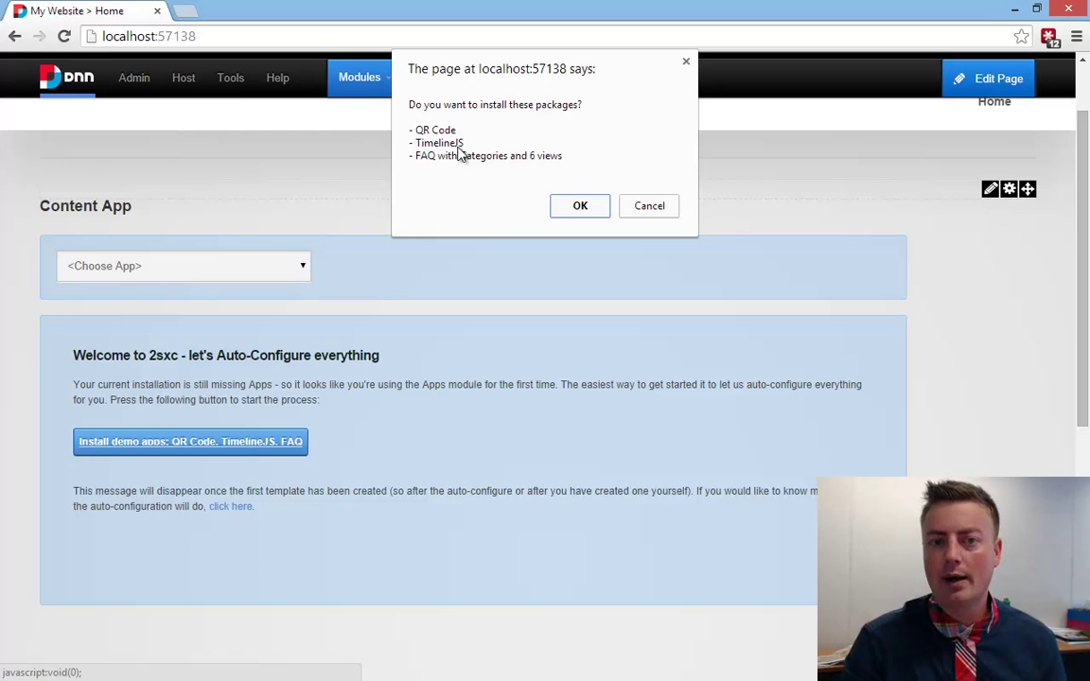
pyautogui.click(579, 205)
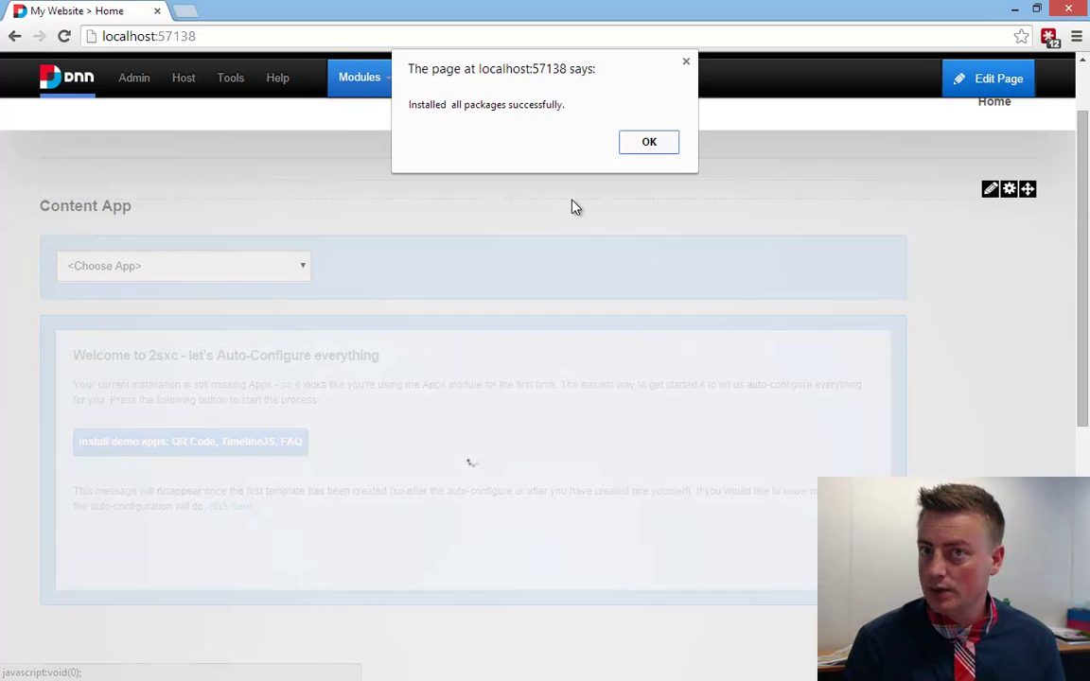
pyautogui.click(649, 144)
# Step: Show the QR Code app, check its item editor, and switch to the printable current-page QR template
pyautogui.click(251, 275)
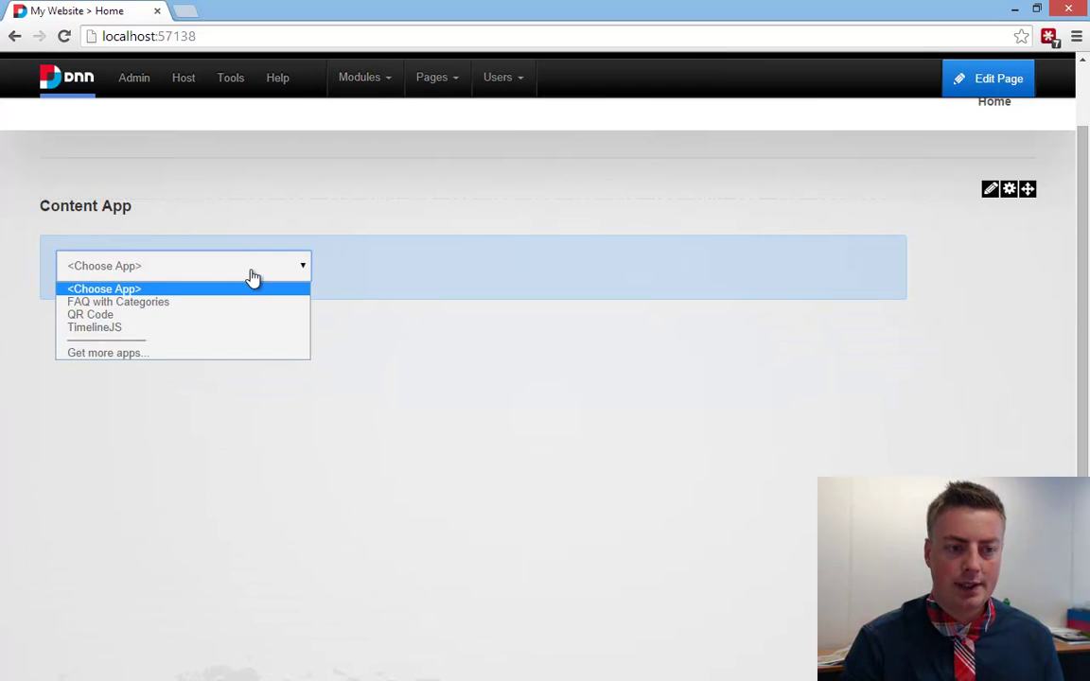
pyautogui.click(185, 316)
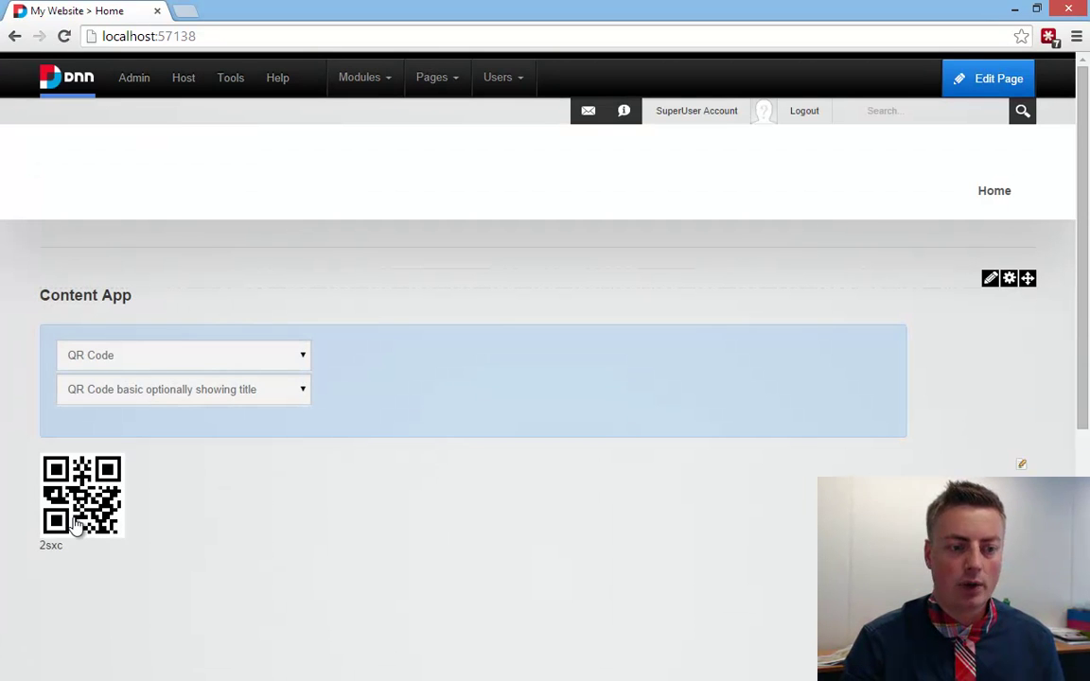
pyautogui.click(1022, 465)
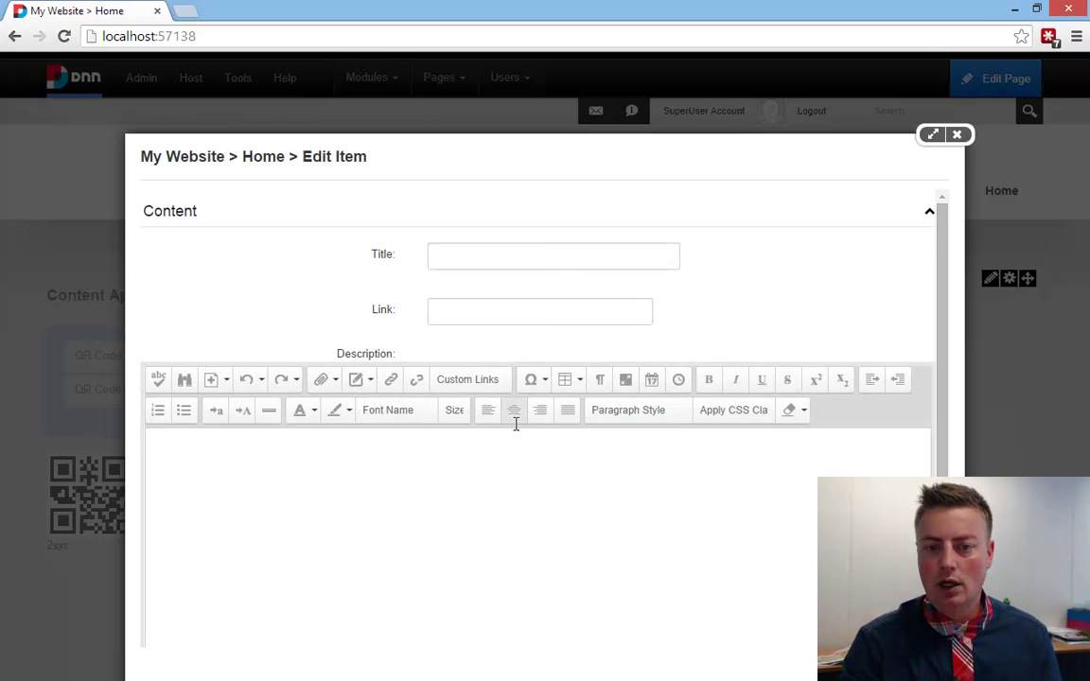
pyautogui.click(957, 134)
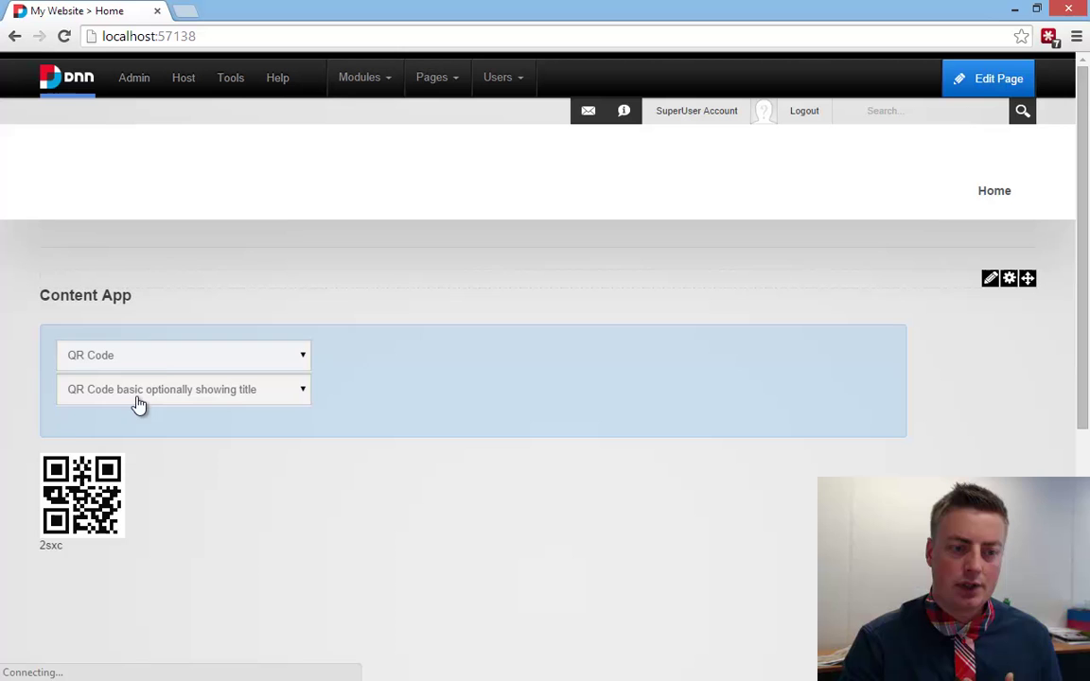
pyautogui.click(168, 391)
pyautogui.click(161, 462)
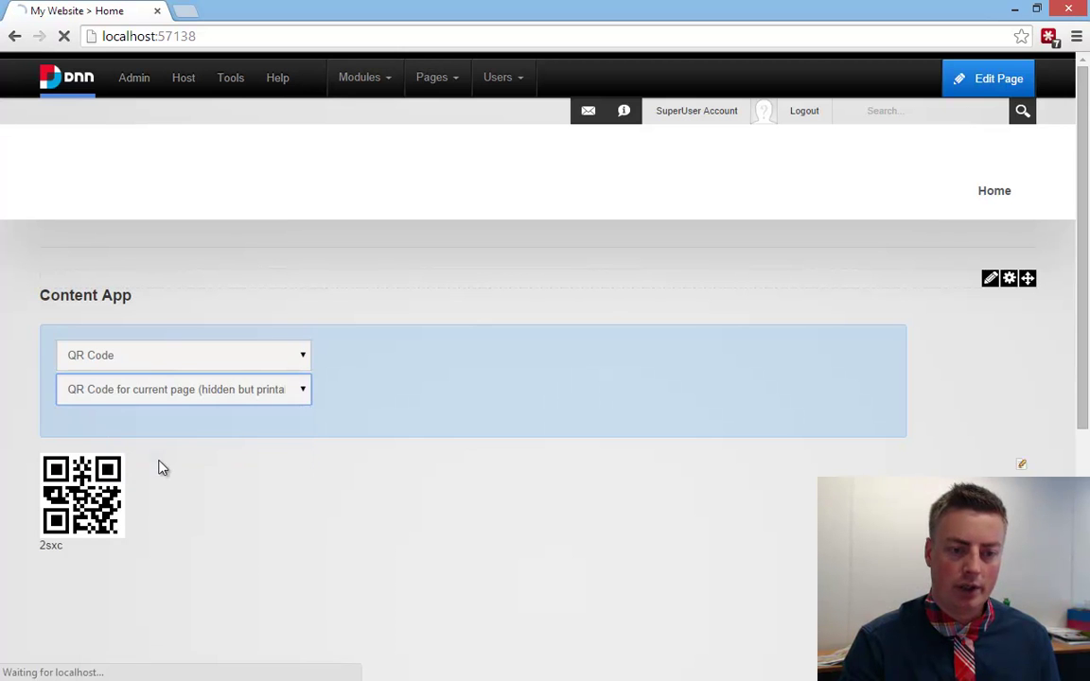
# Step: Switch the module to FAQ with Categories, then to TimelineJS
pyautogui.click(224, 360)
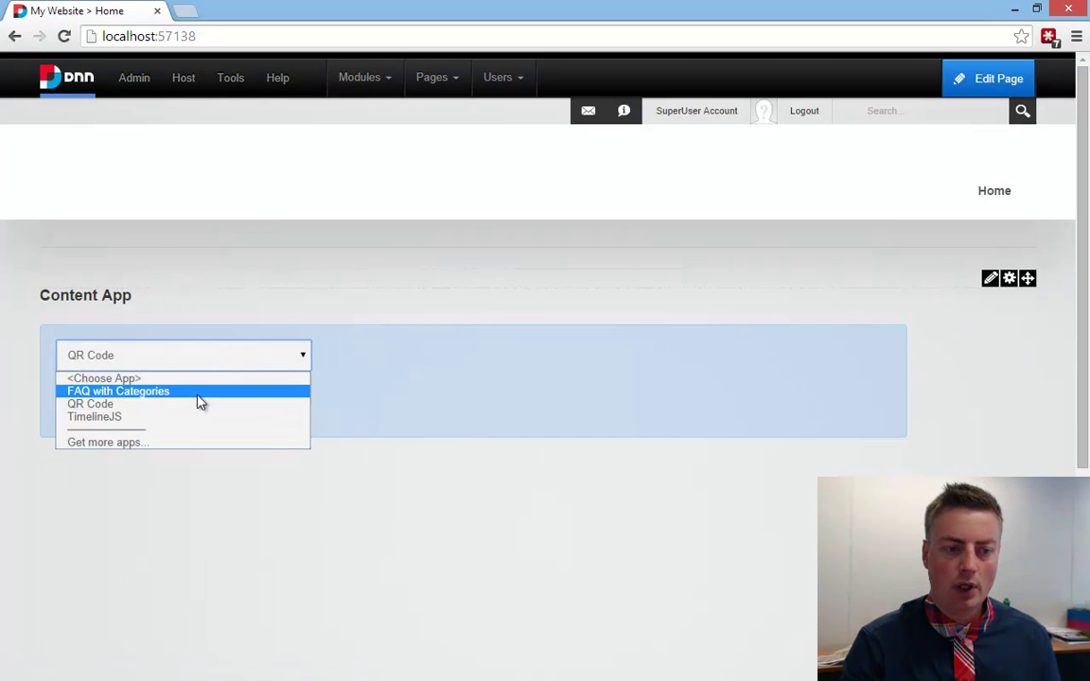
pyautogui.click(199, 393)
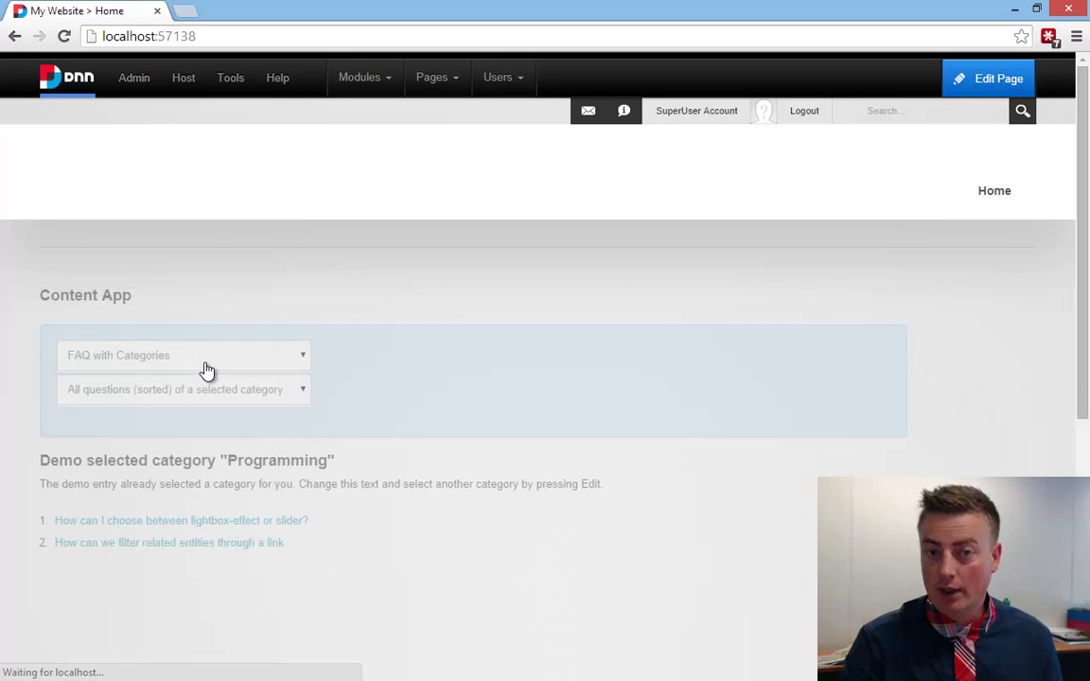
pyautogui.click(209, 369)
pyautogui.click(205, 417)
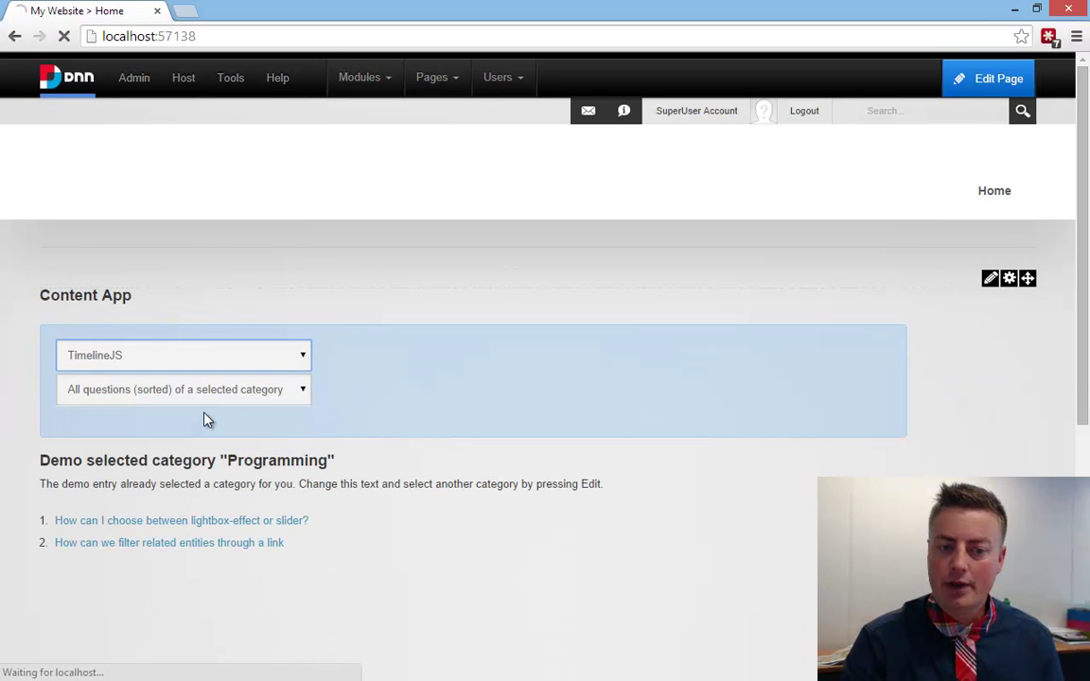
pyautogui.scroll(-3, 205, 418)
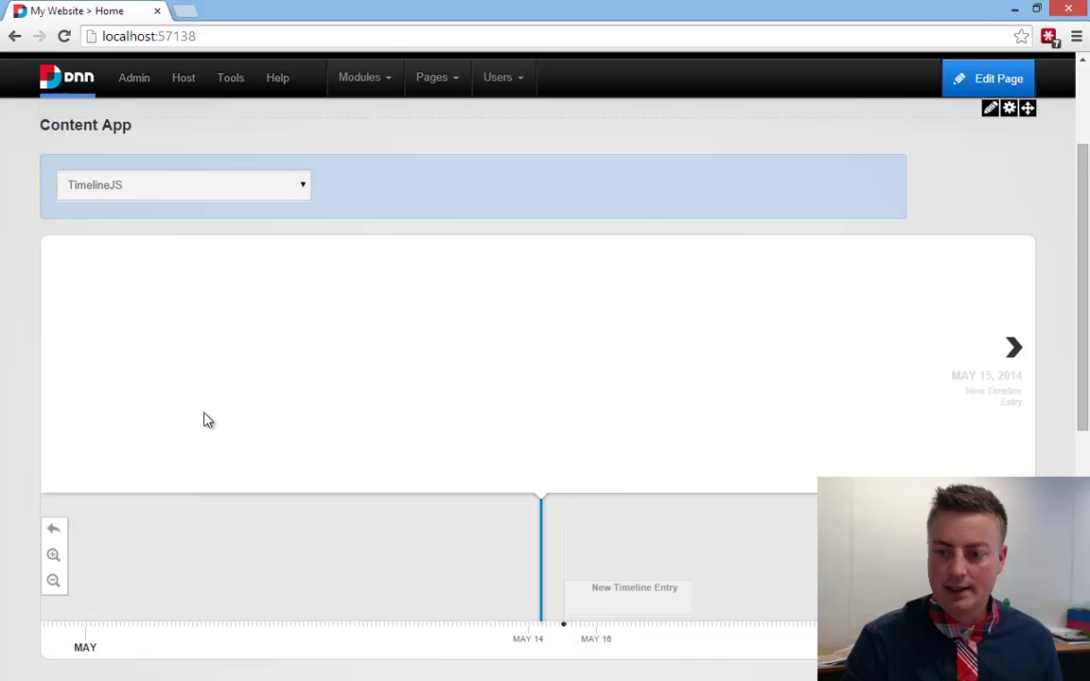
pyautogui.scroll(2, 204, 413)
pyautogui.click(199, 279)
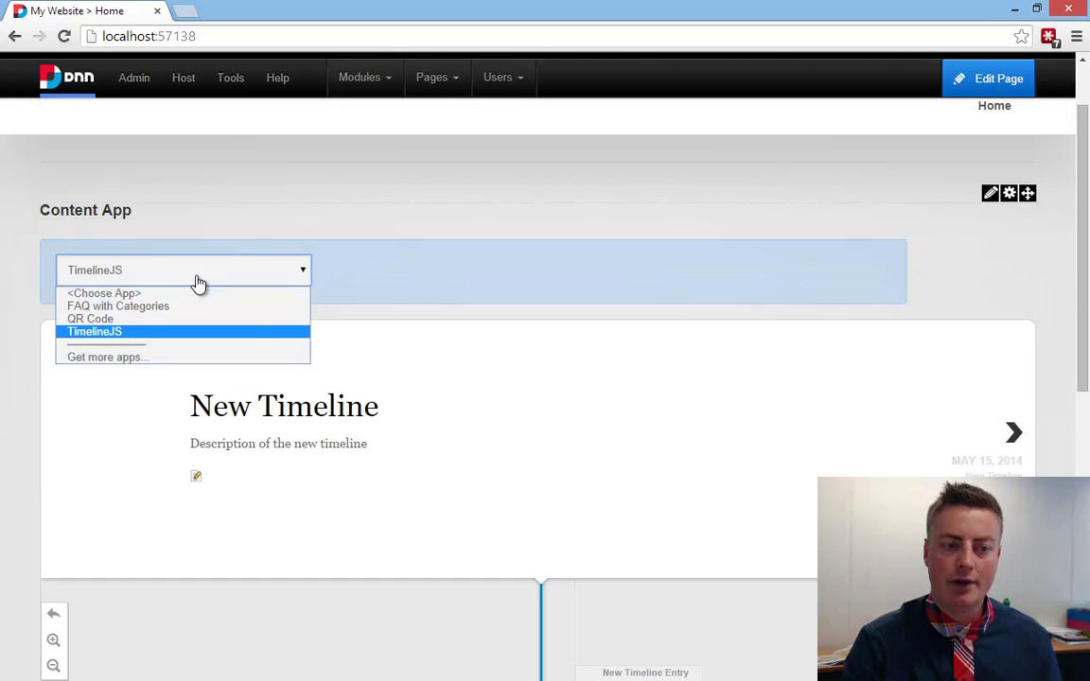
# Step: Upload the 2sxcApp_Tutorial-LearnRazor1-RSSV2_01.00.00 zip through Get more apps and close the import summary
pyautogui.click(163, 359)
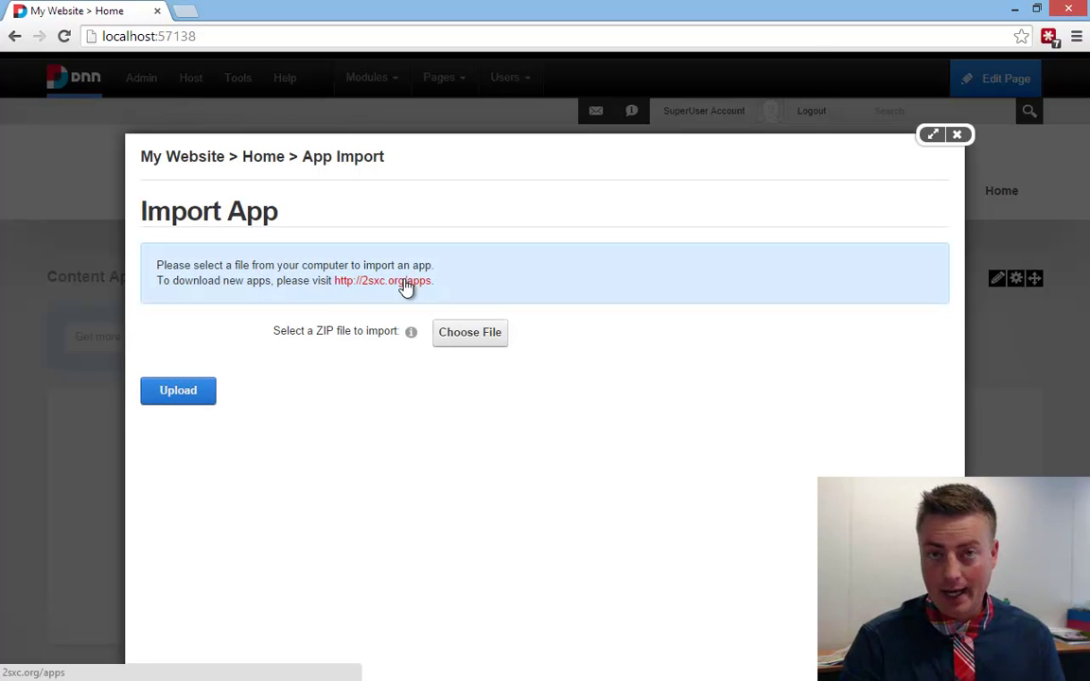
pyautogui.click(452, 339)
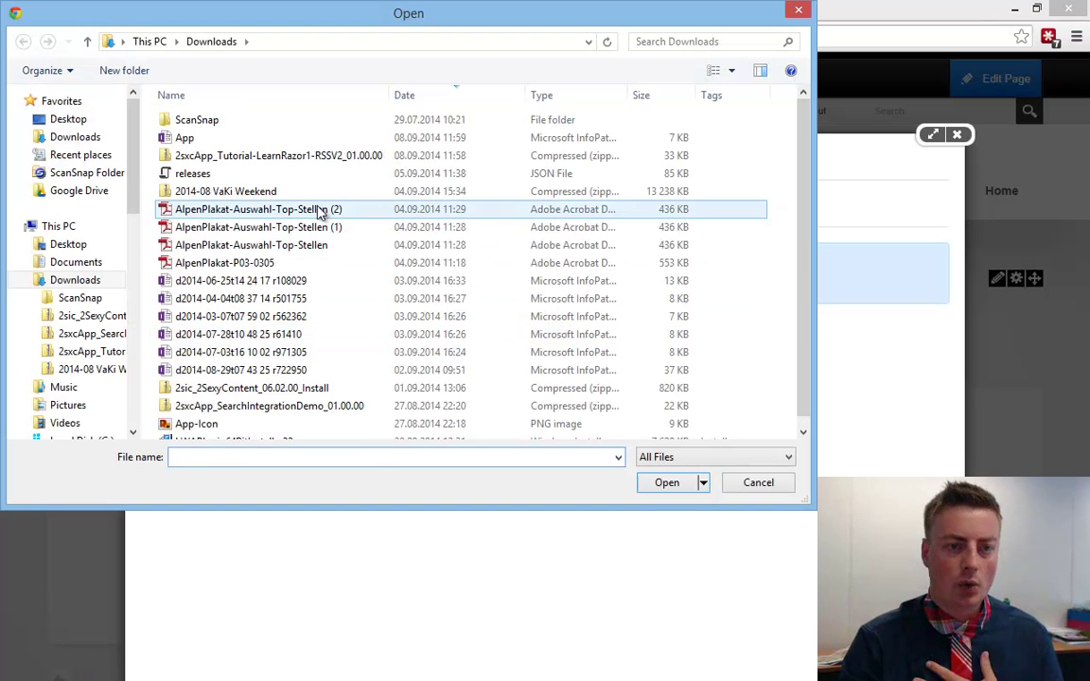
pyautogui.click(326, 158)
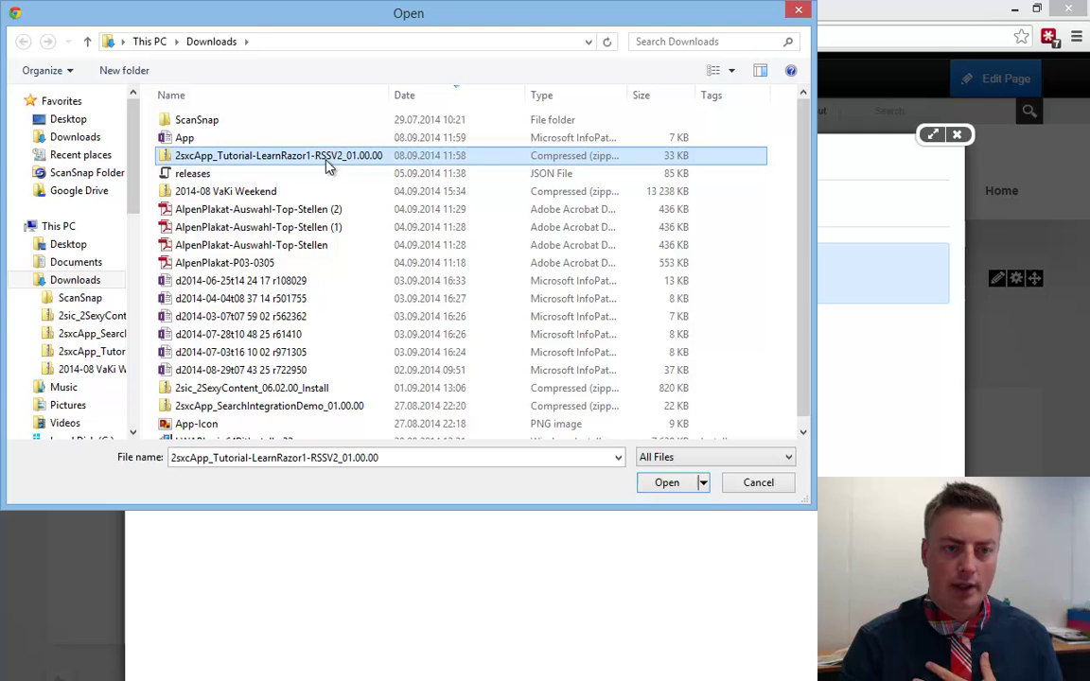
pyautogui.click(667, 483)
pyautogui.click(182, 392)
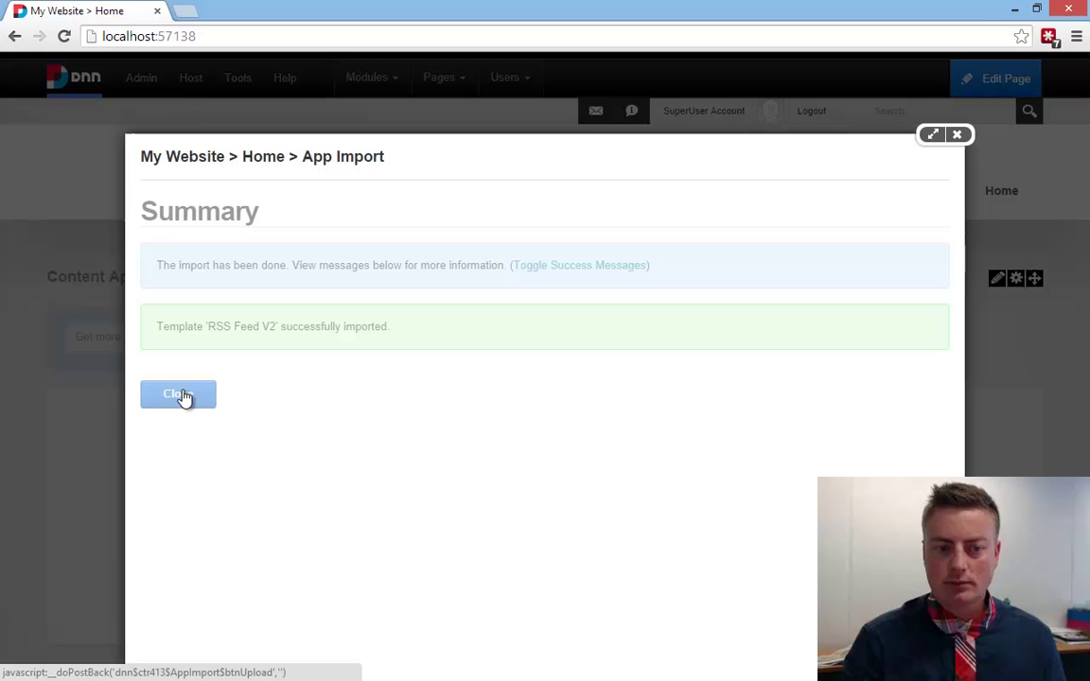
pyautogui.click(183, 396)
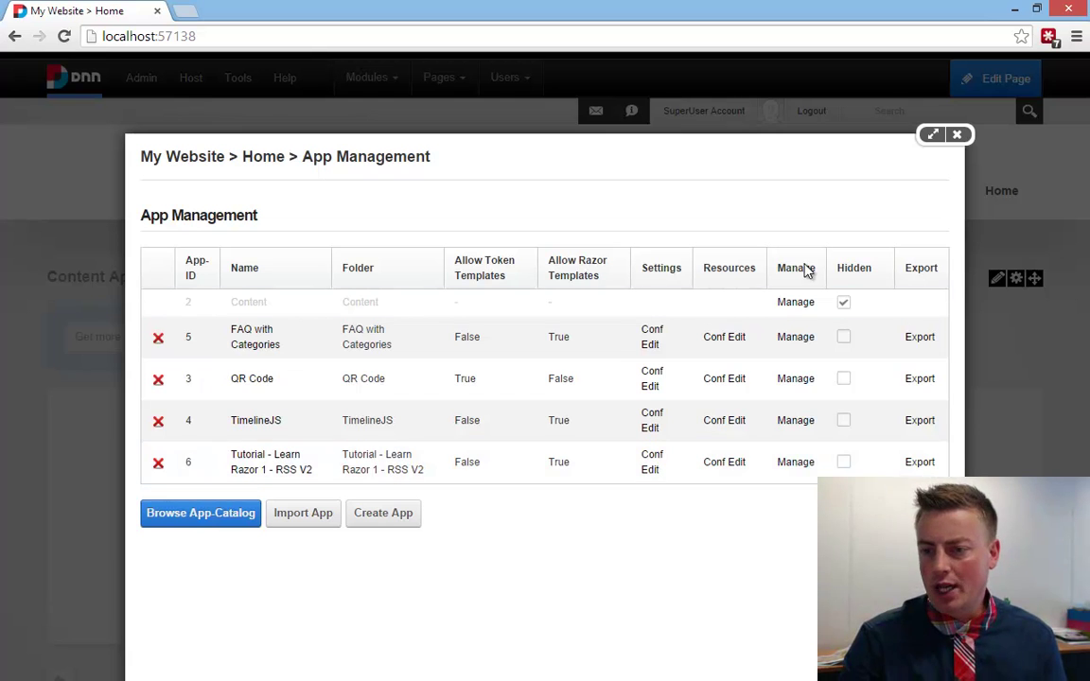
# Step: Close App Management and switch the module to the 'Tutorial - Learn Razor 1 - RSS V2' app
pyautogui.click(958, 136)
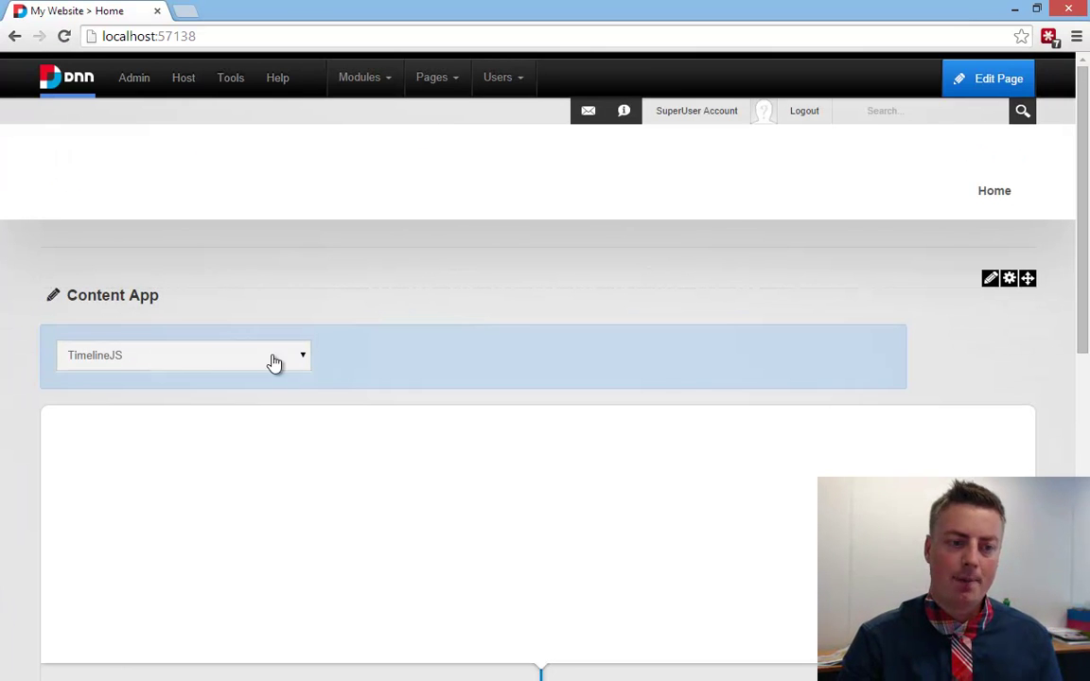
pyautogui.click(242, 366)
pyautogui.click(236, 432)
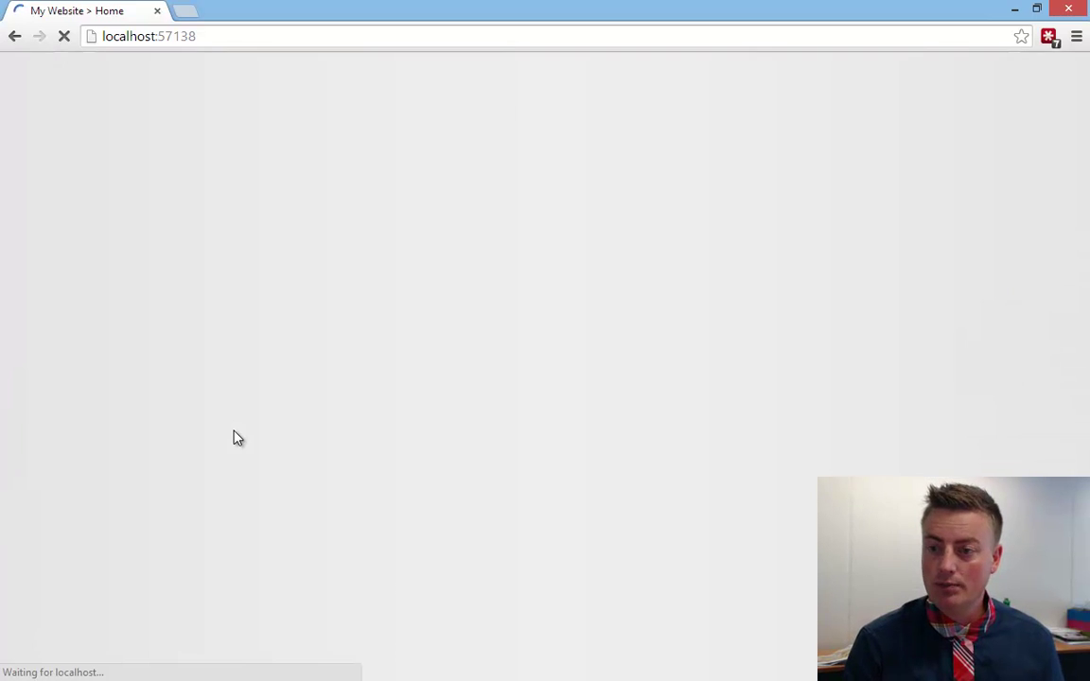
pyautogui.scroll(-3, 359, 478)
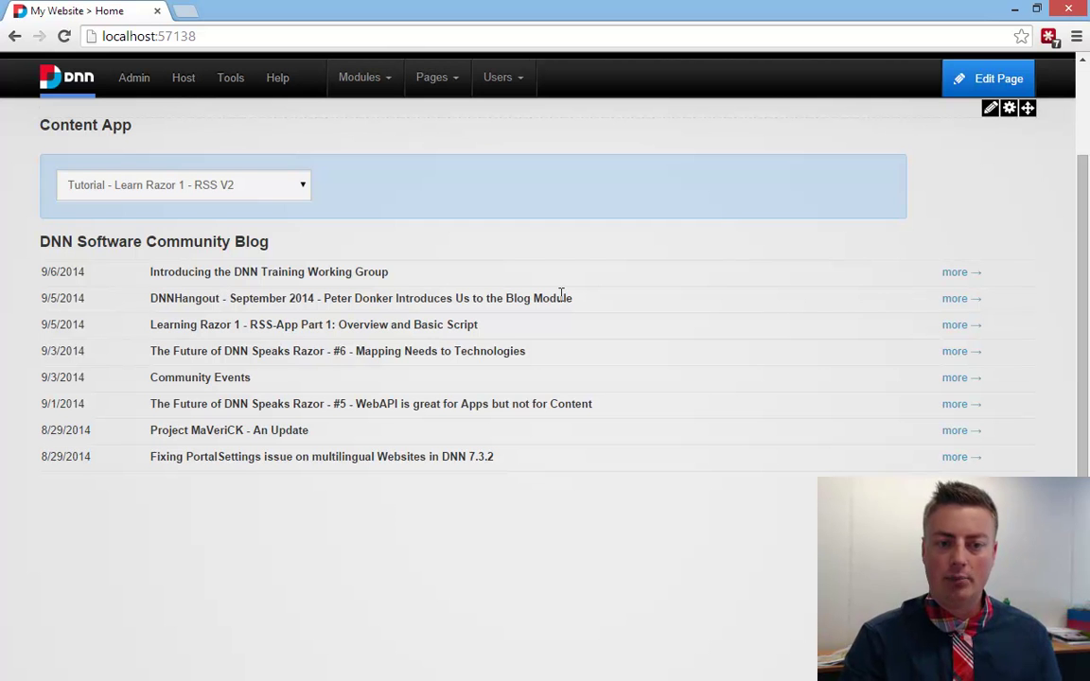
# Step: Read the first DNN blog post in full, then close its tab
pyautogui.click(961, 274)
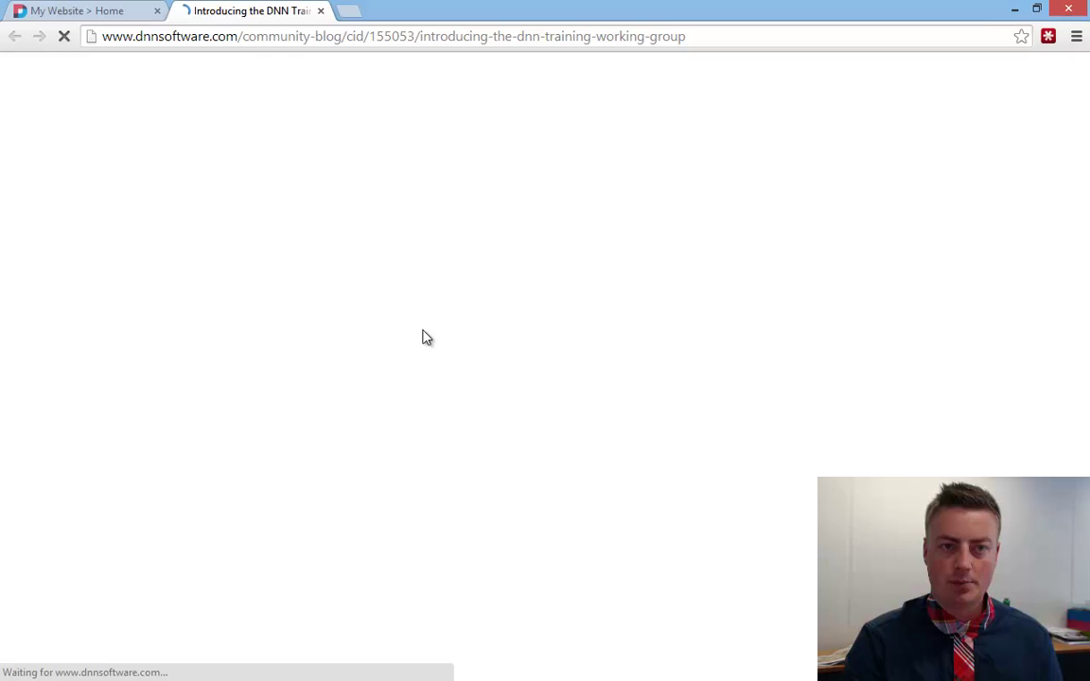
pyautogui.scroll(-3, 413, 344)
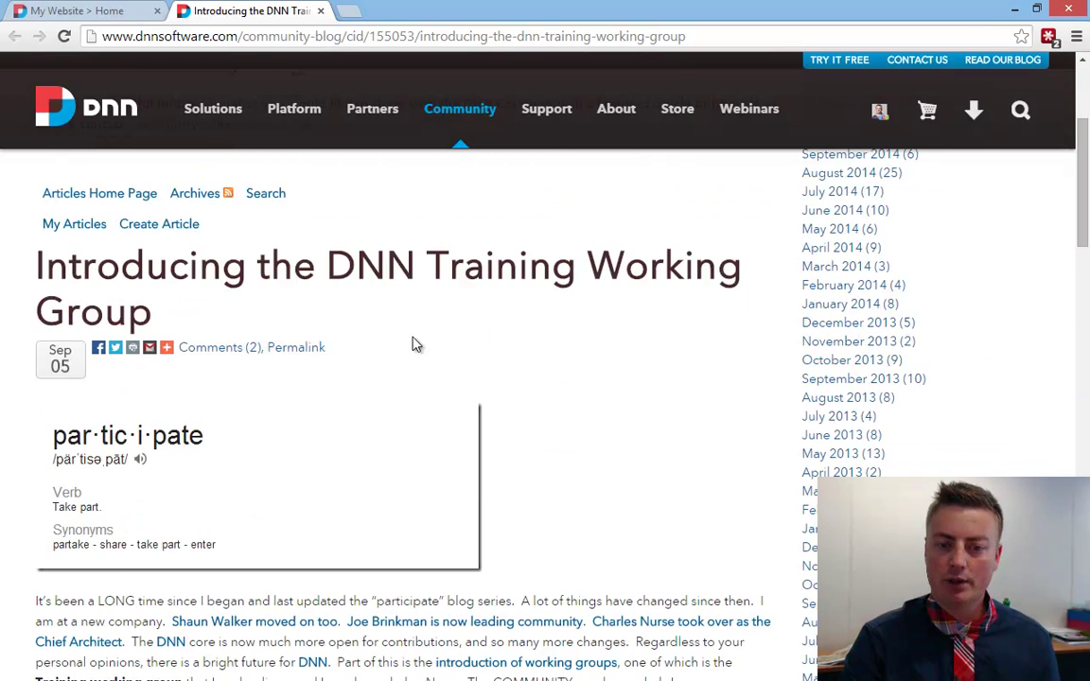
pyautogui.scroll(1, 412, 344)
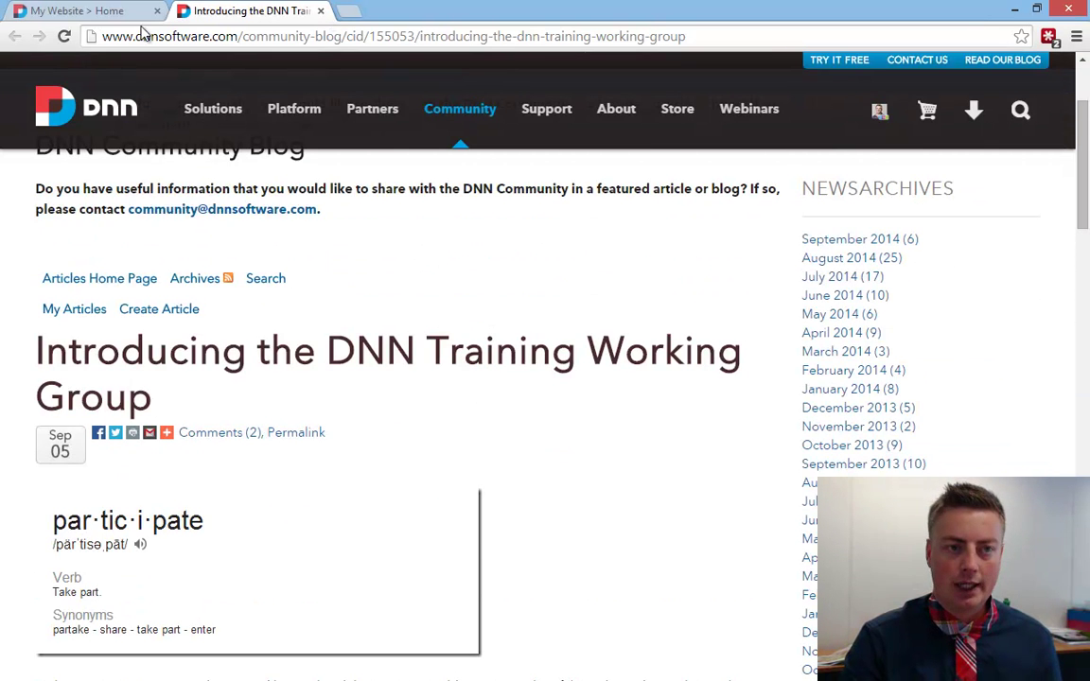
pyautogui.hotkey('ctrl', 'w')
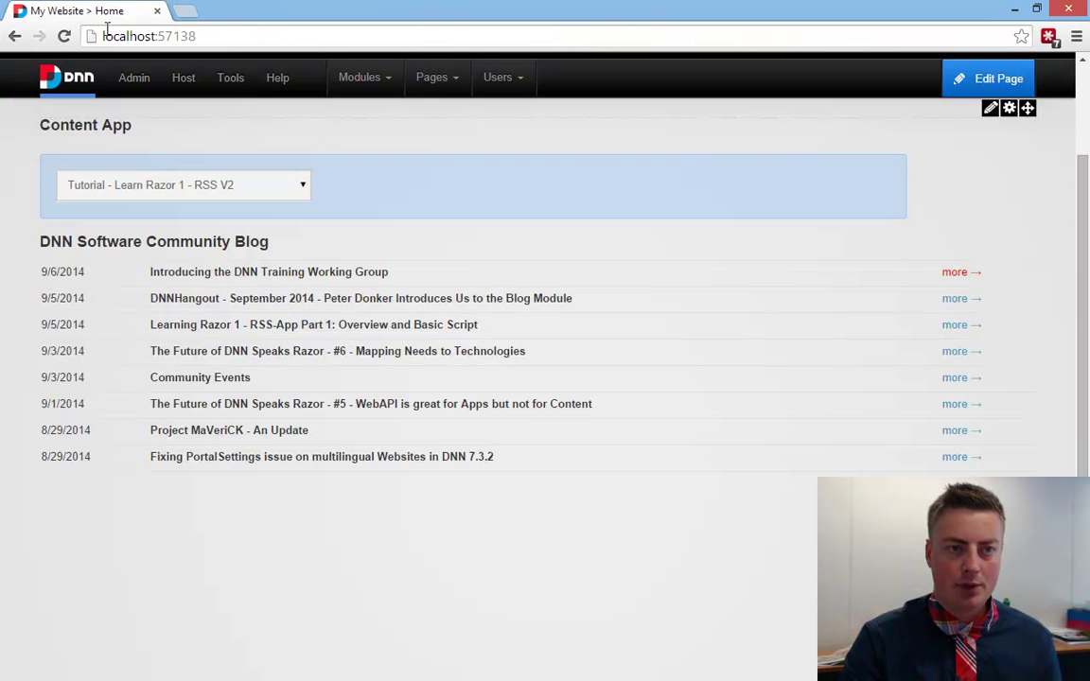
pyautogui.click(188, 11)
pyautogui.write('wwwdn')
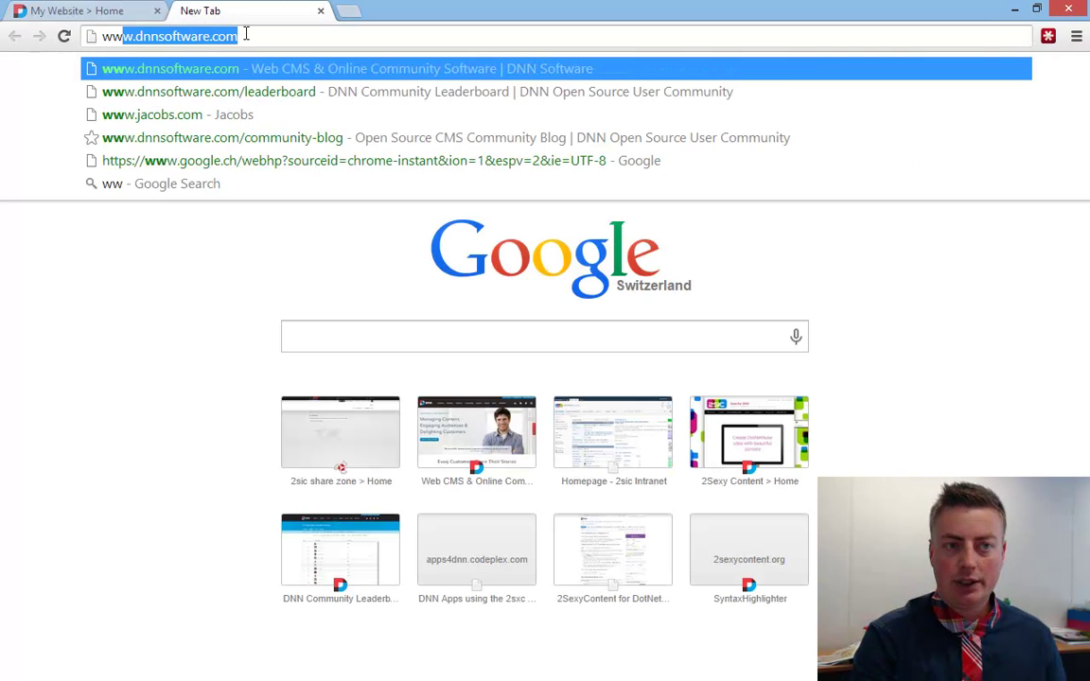
pyautogui.press('BackSpace')
pyautogui.press('BackSpace')
pyautogui.write('.d')
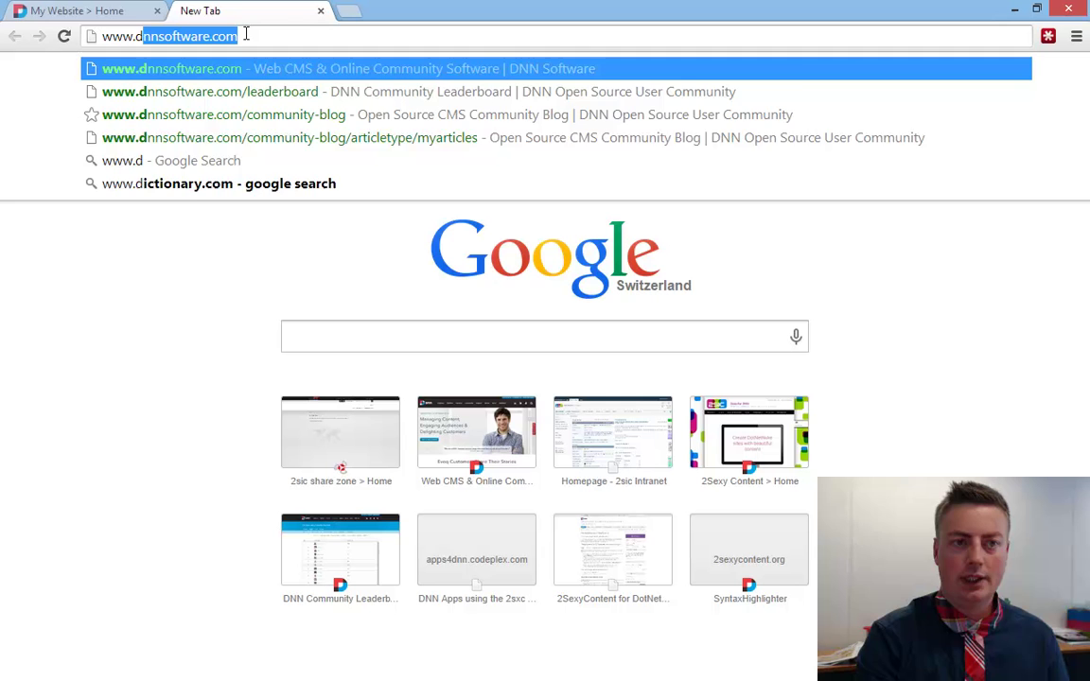
pyautogui.write('nn-connect.org')
pyautogui.press('Return')
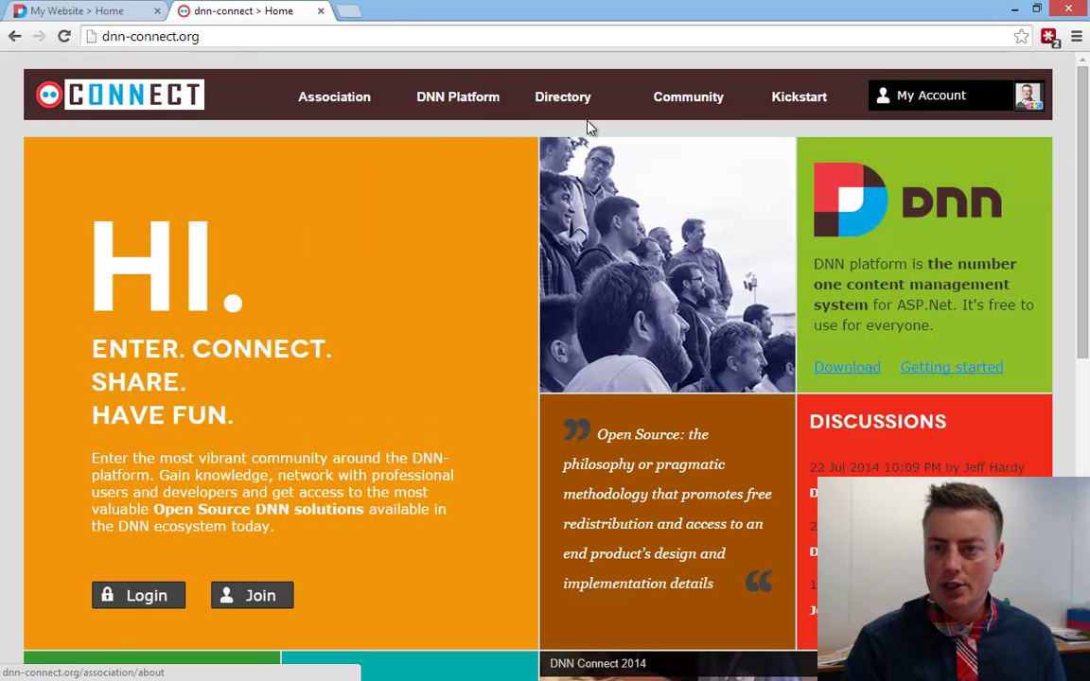
pyautogui.moveTo(655, 108)
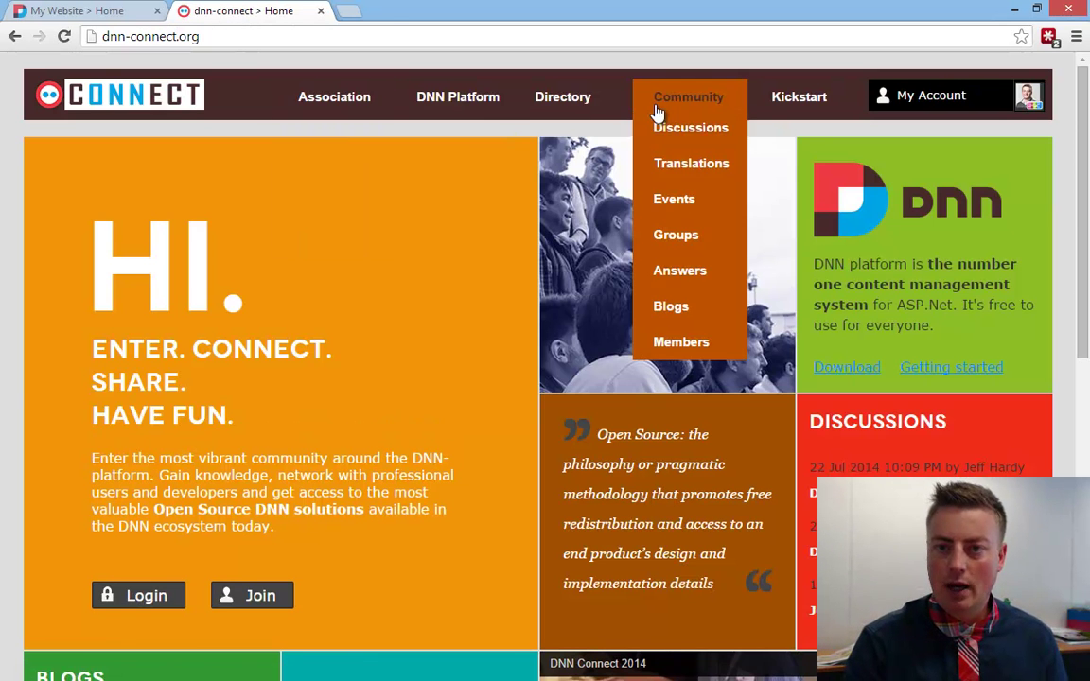
pyautogui.click(683, 306)
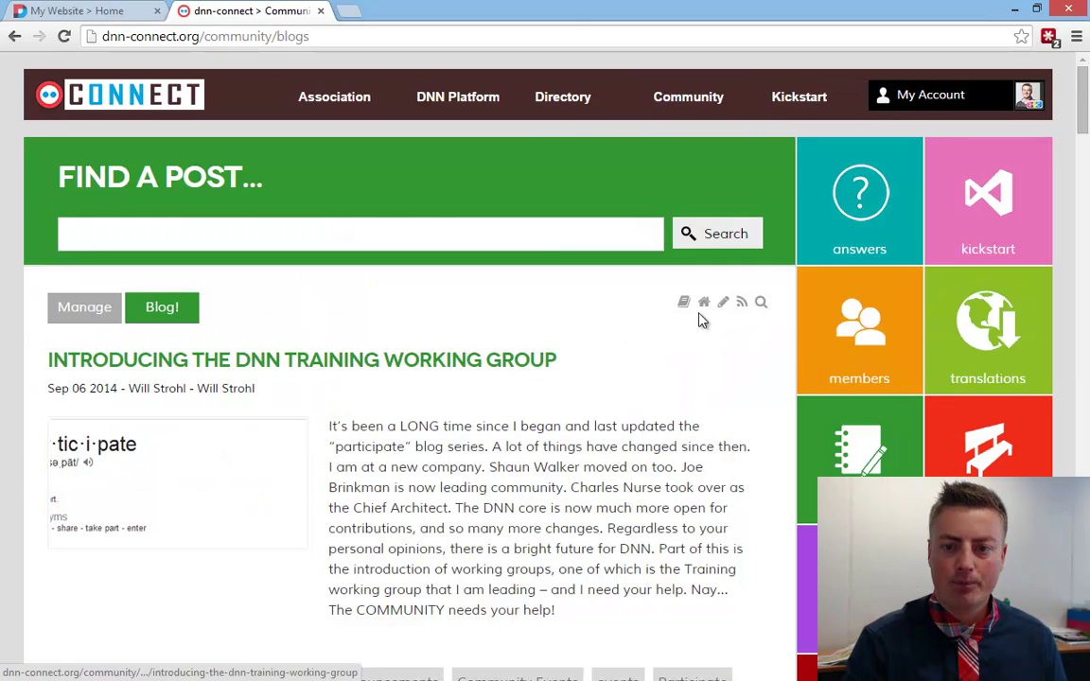
pyautogui.click(742, 302)
pyautogui.click(337, 41)
pyautogui.hotkey('ctrl', 'c')
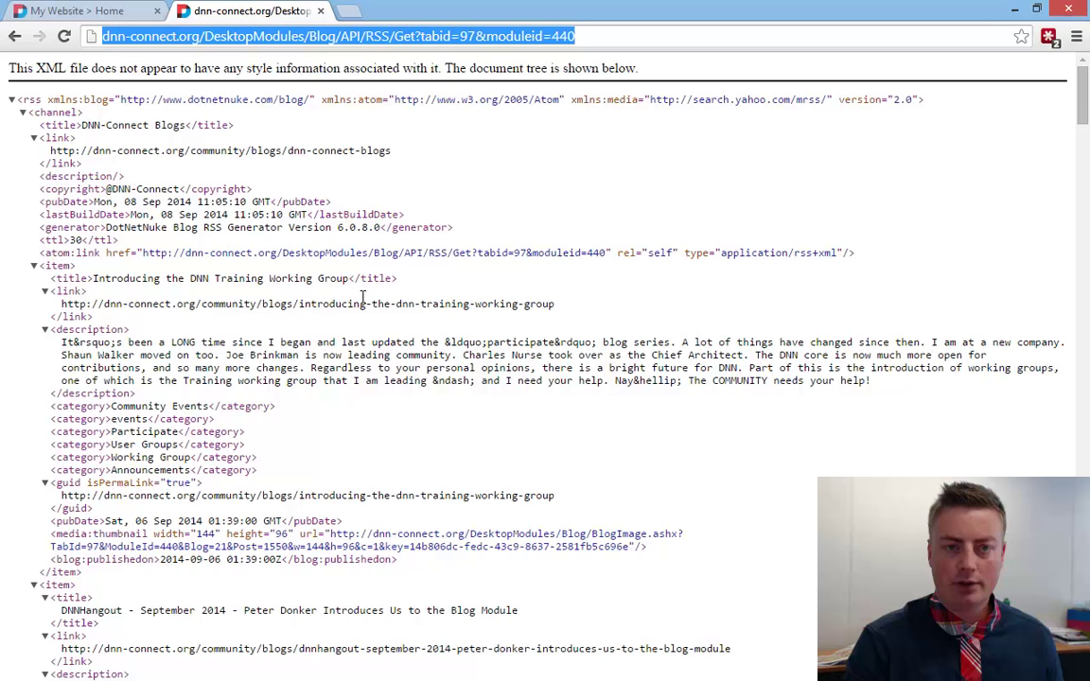
pyautogui.click(14, 36)
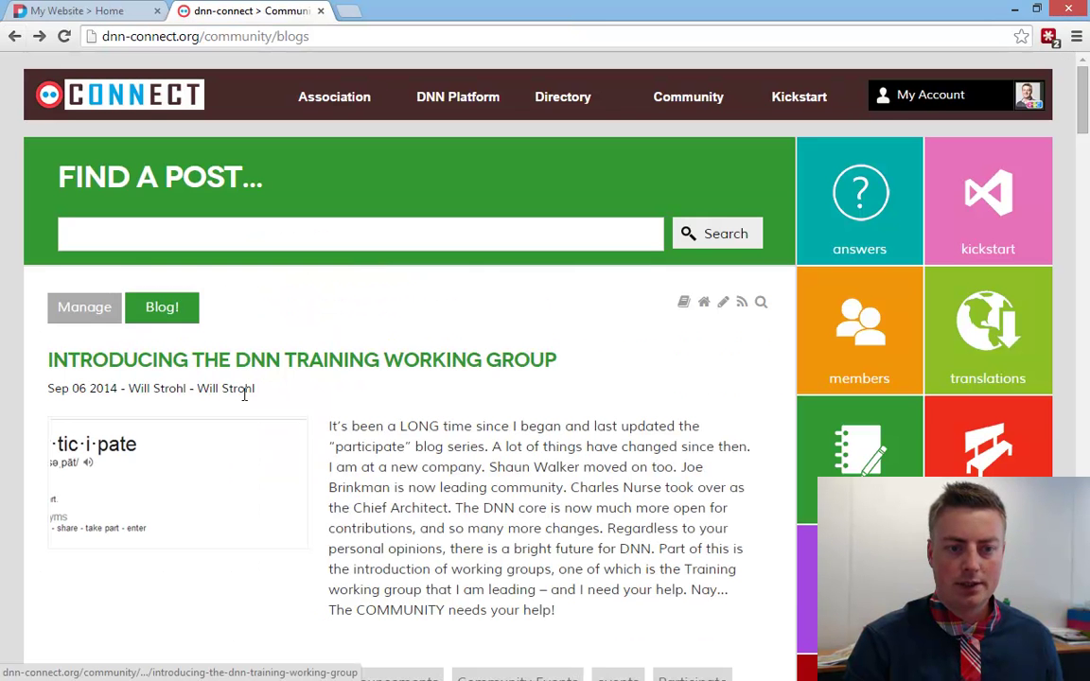
# Step: Compare the dnn-connect blogs tab with the My Website tab, ending on My Website
pyautogui.scroll(-2, 421, 398)
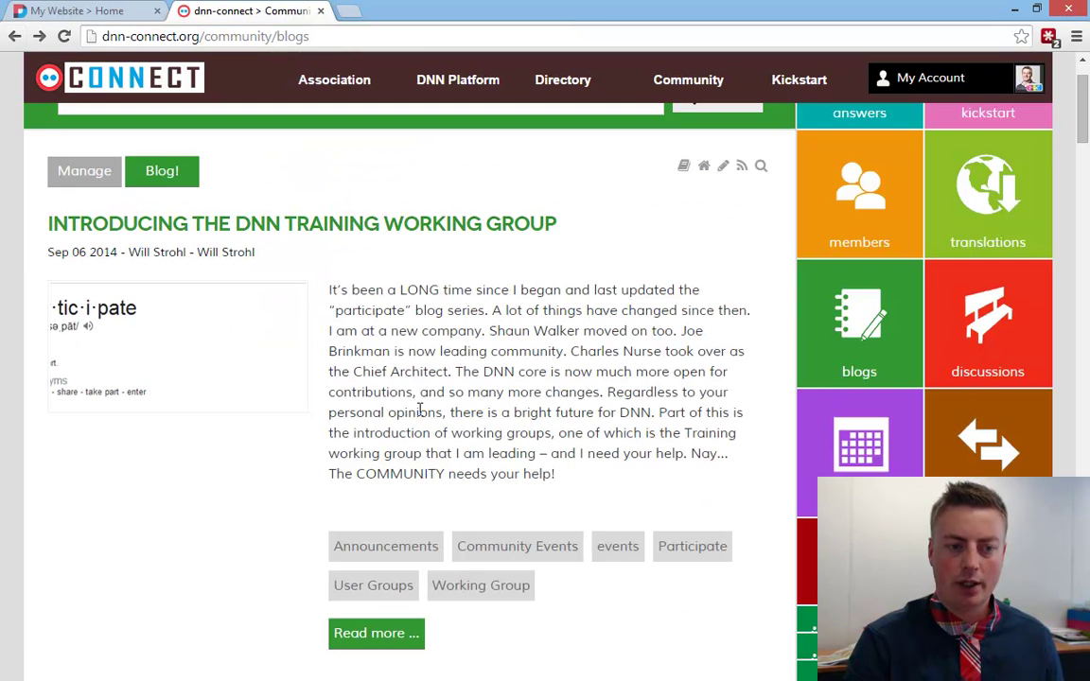
pyautogui.hotkey('ctrl', 'Tab')
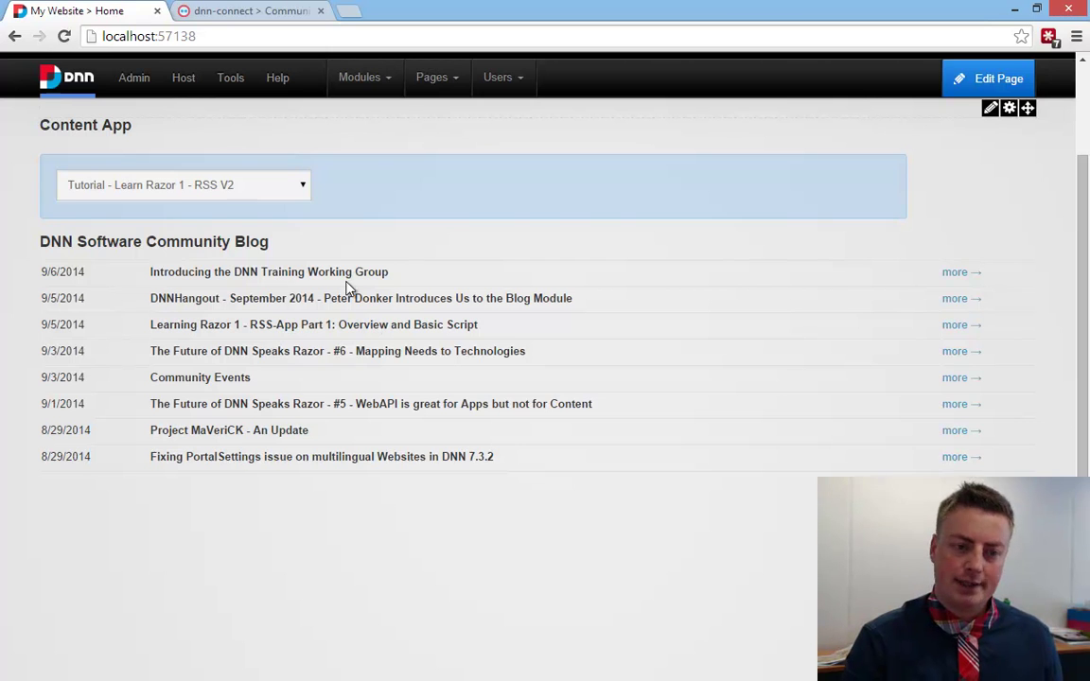
pyautogui.hotkey('ctrl', 'Tab')
pyautogui.scroll(-1, 327, 400)
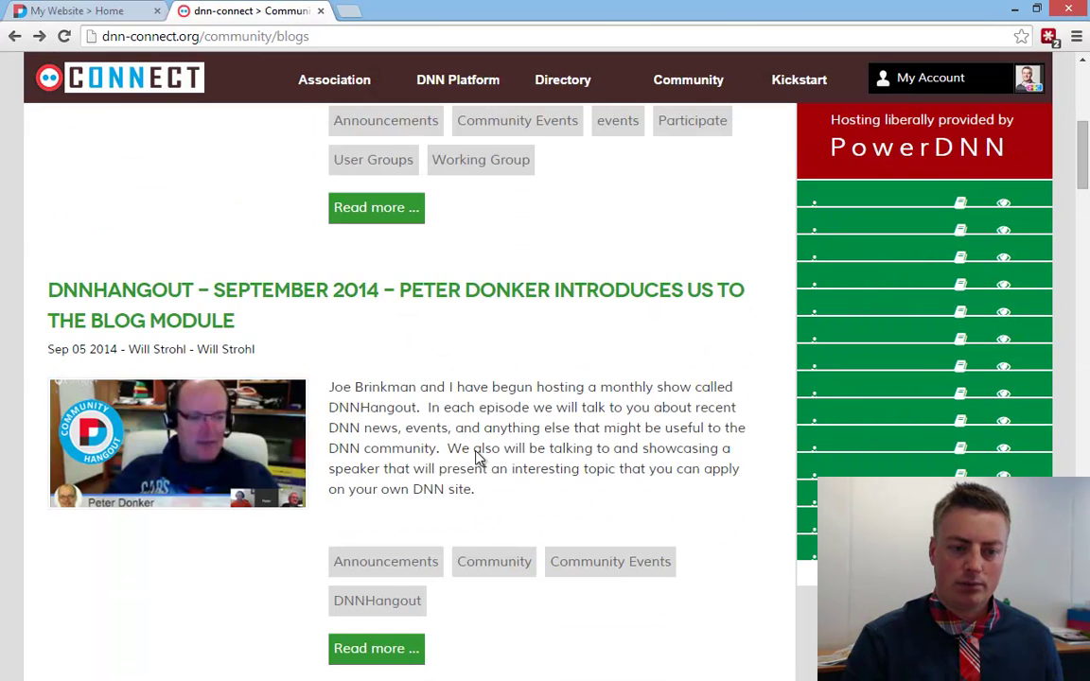
pyautogui.hotkey('ctrl', 'Tab')
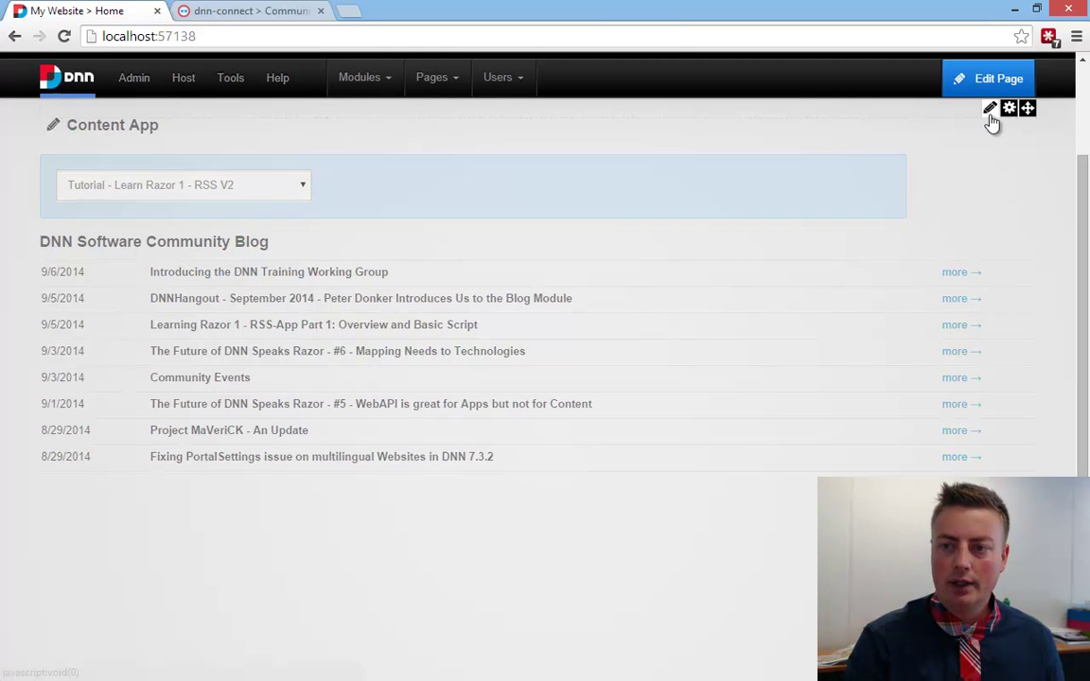
# Step: Edit the RSS app: paste the dnn-connect feed URL, title it Test, show 20 items, and save
pyautogui.moveTo(990, 110)
pyautogui.click(883, 131)
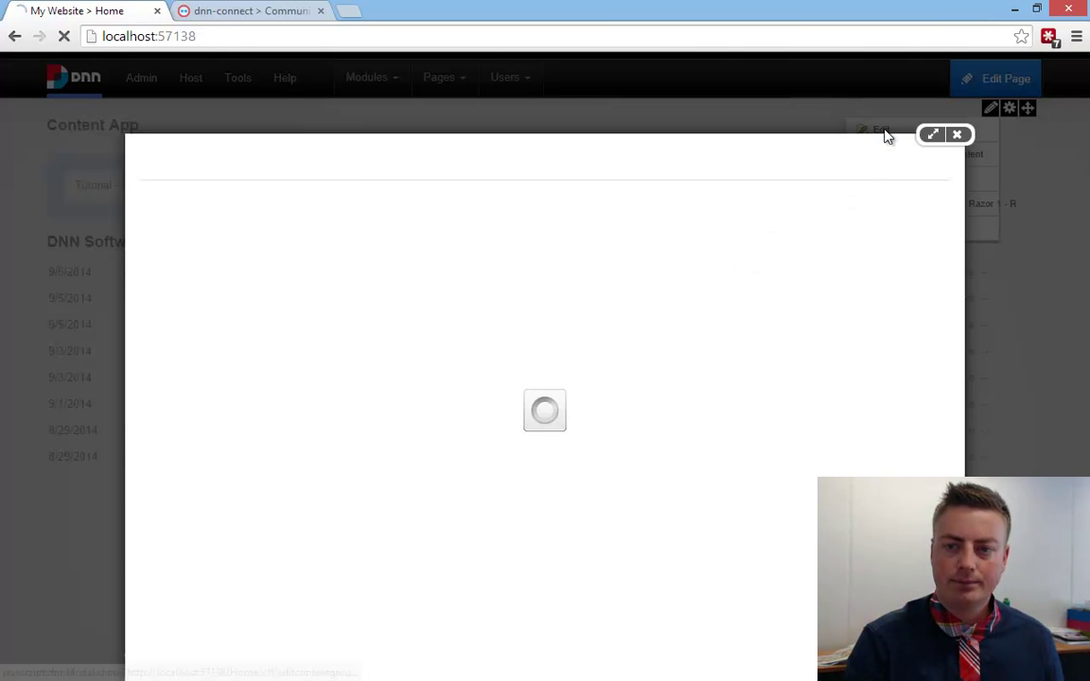
pyautogui.click(450, 313)
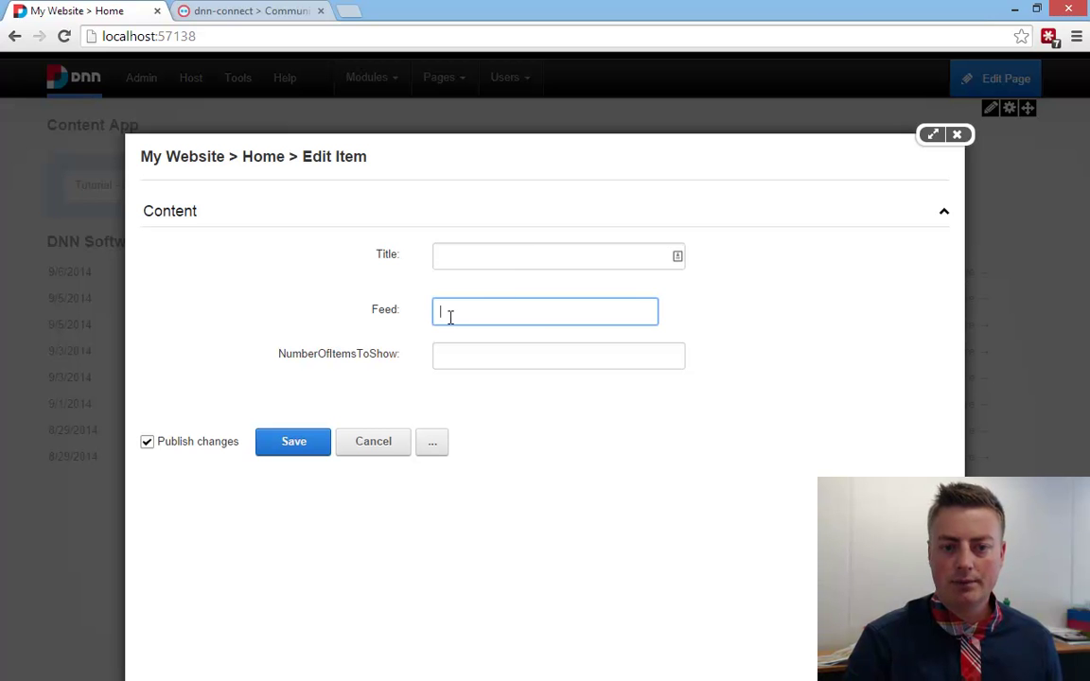
pyautogui.hotkey('ctrl', 'v')
pyautogui.hotkey('shift', 'Tab')
pyautogui.press('Tab')
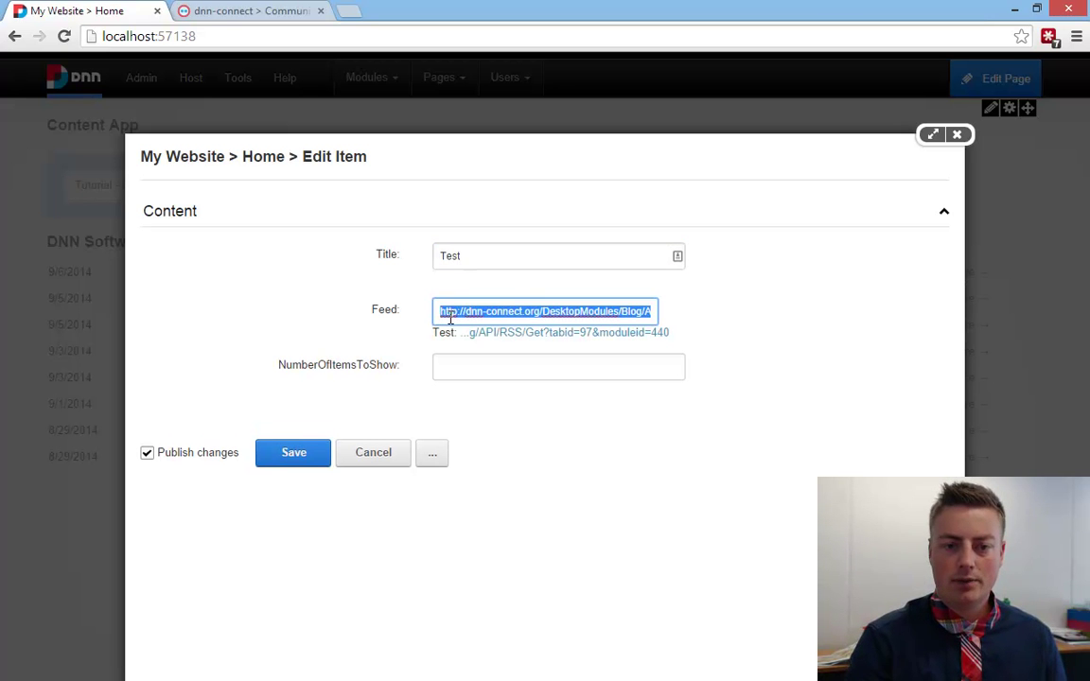
pyautogui.click(450, 372)
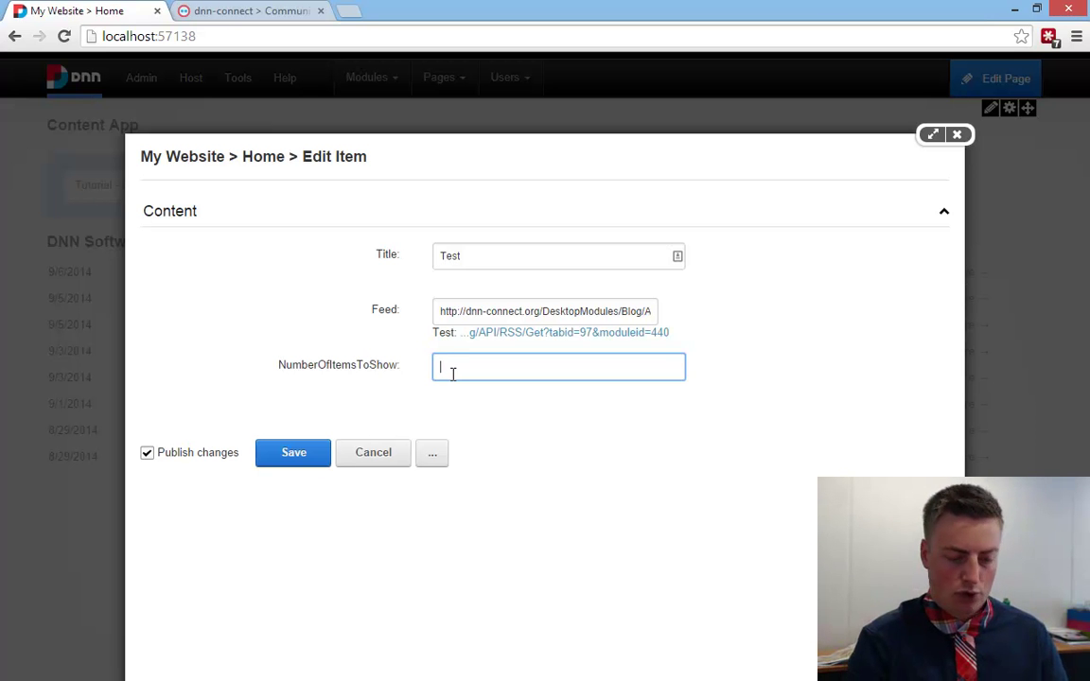
pyautogui.click(293, 454)
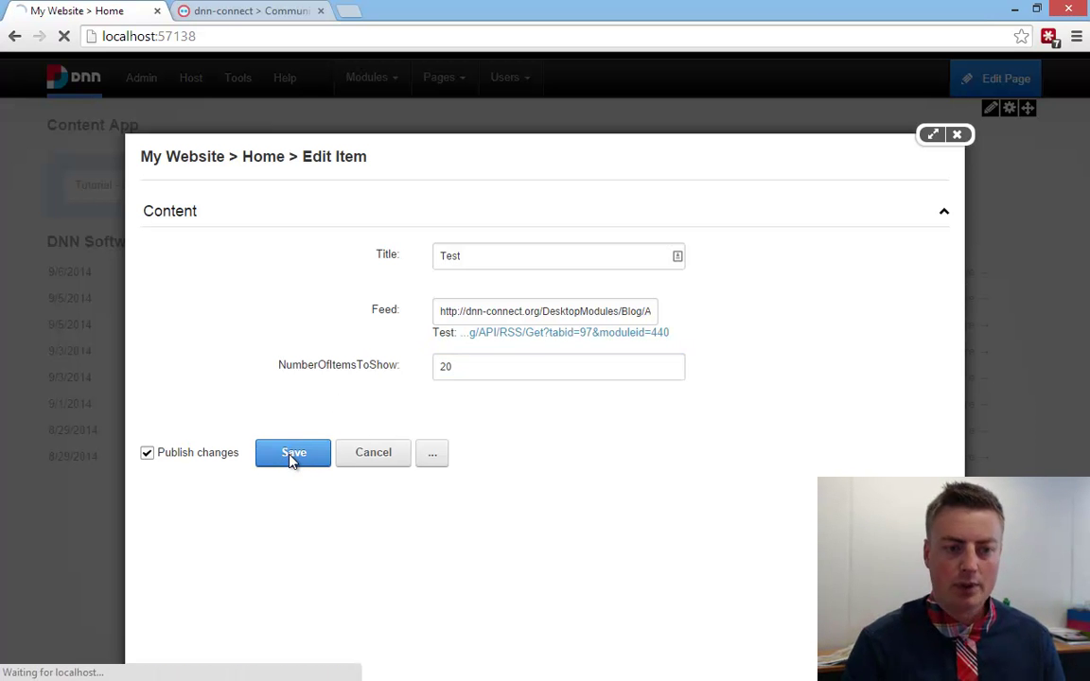
pyautogui.scroll(-5, 293, 461)
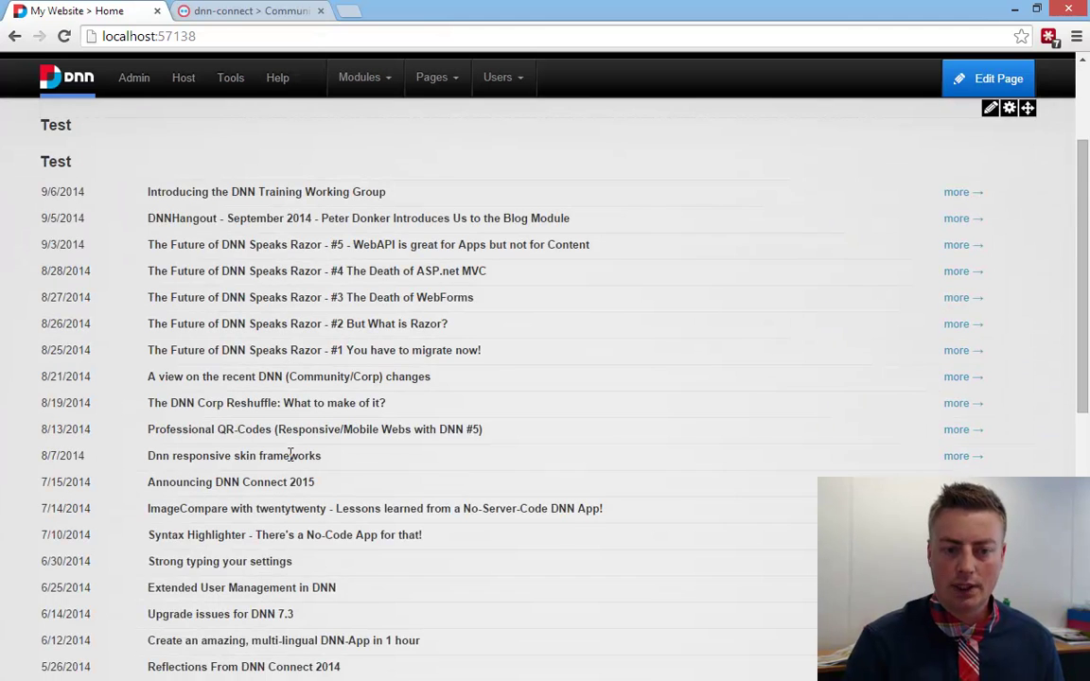
pyautogui.scroll(5, 294, 462)
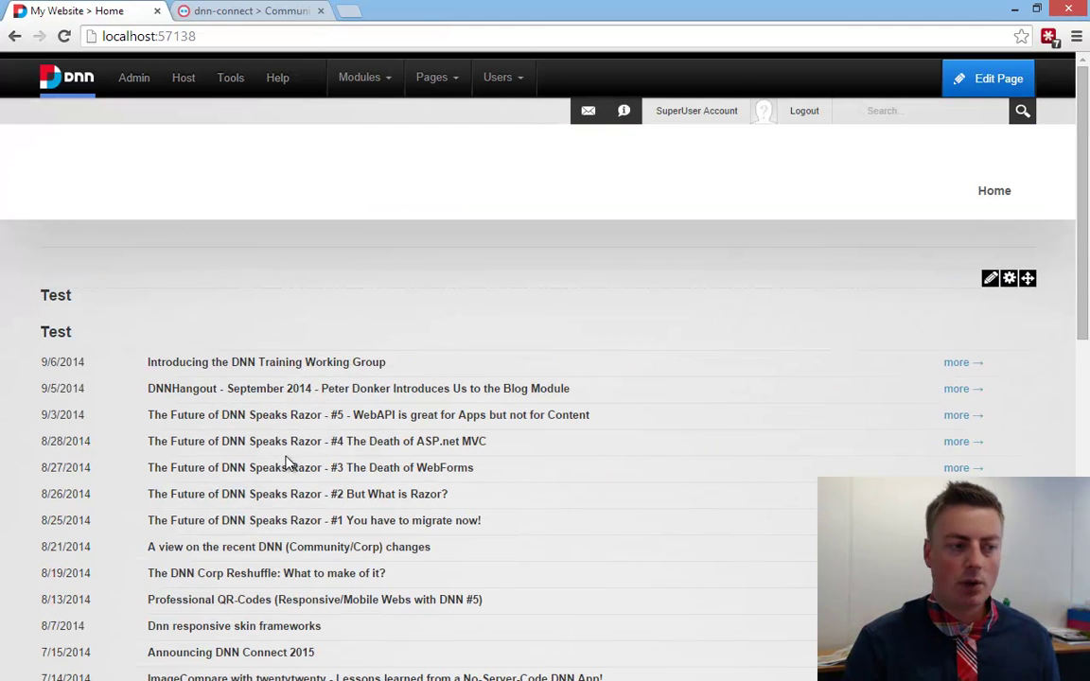